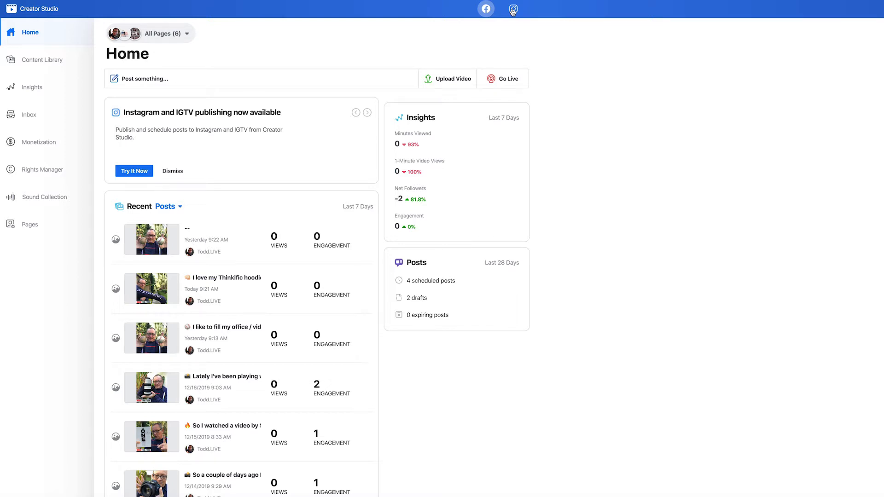
Switch to the Instagram section and look through all posts in its content library
click(512, 11)
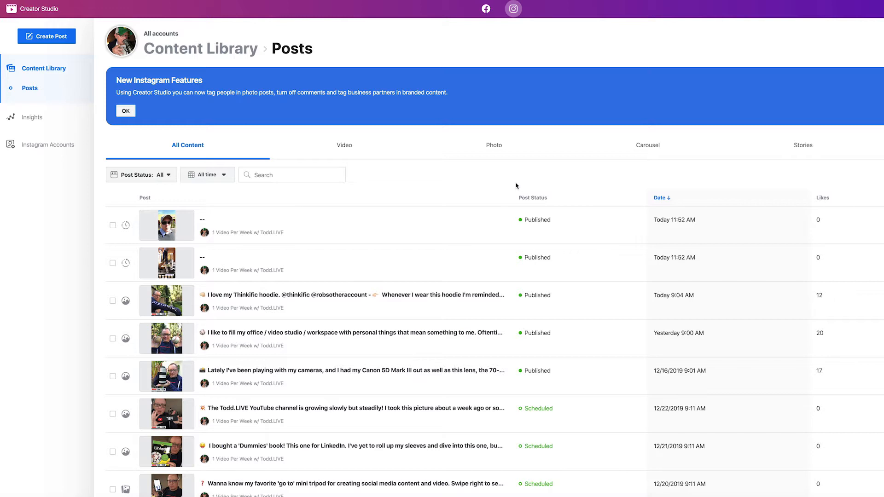
scroll(755, 266, down, 10)
scroll(454, 328, down, 15)
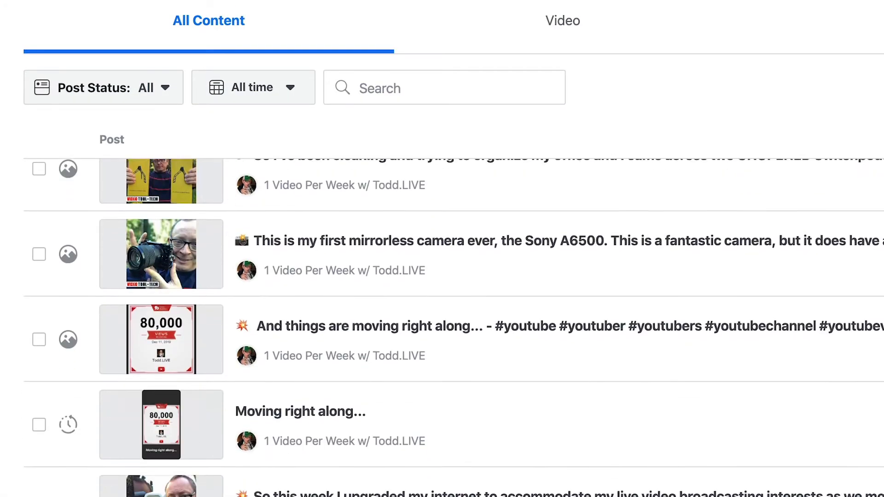
scroll(453, 328, down, 15)
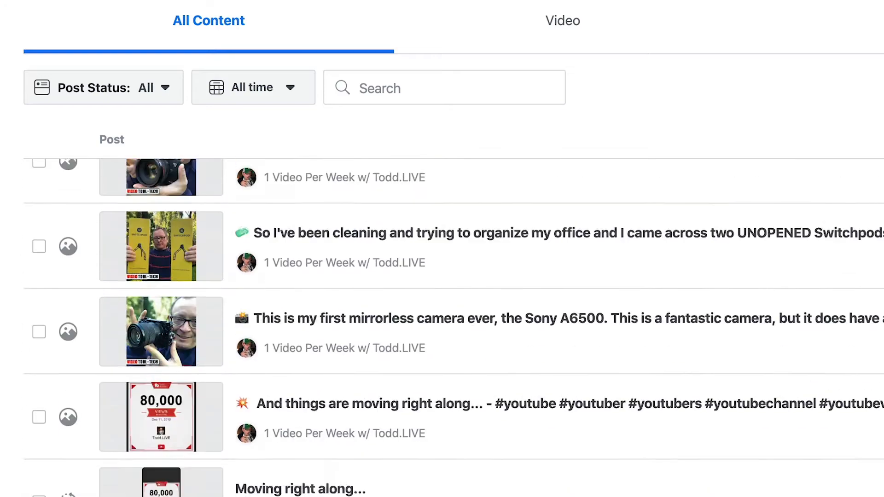
scroll(453, 328, up, 20)
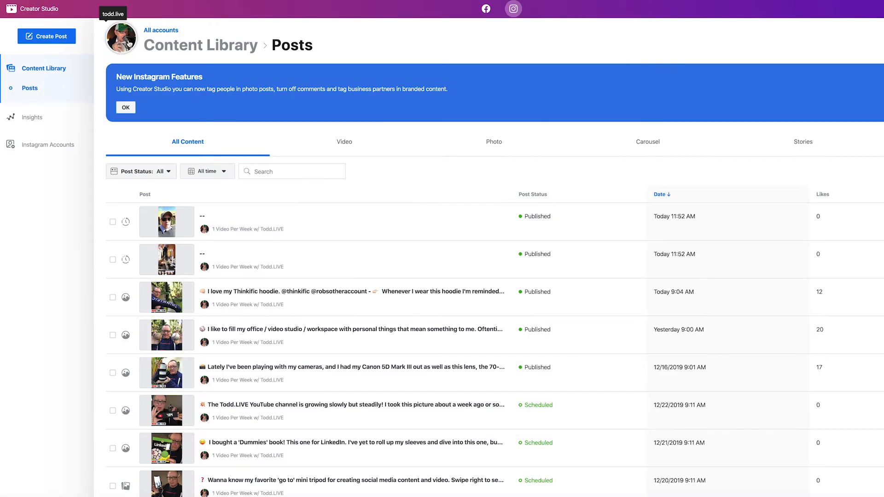
Review the account selection and the connected Instagram accounts, then return to the posts and apply the todd.live account selection
click(373, 87)
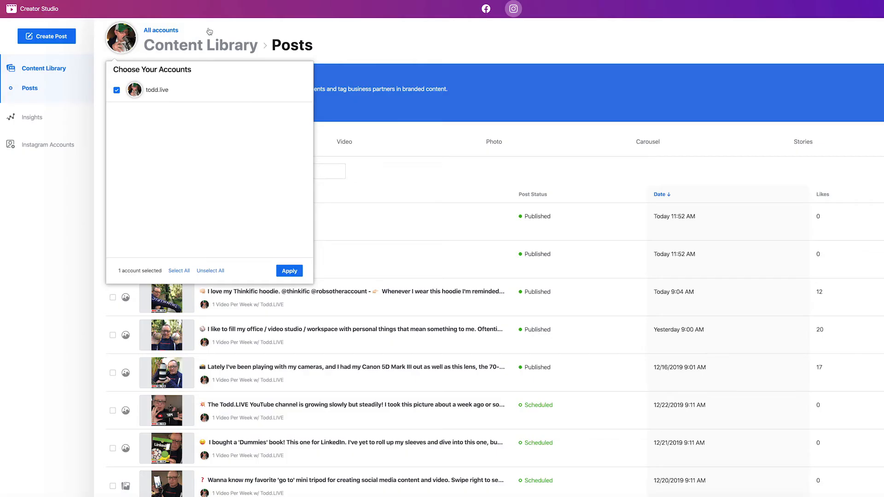
click(400, 64)
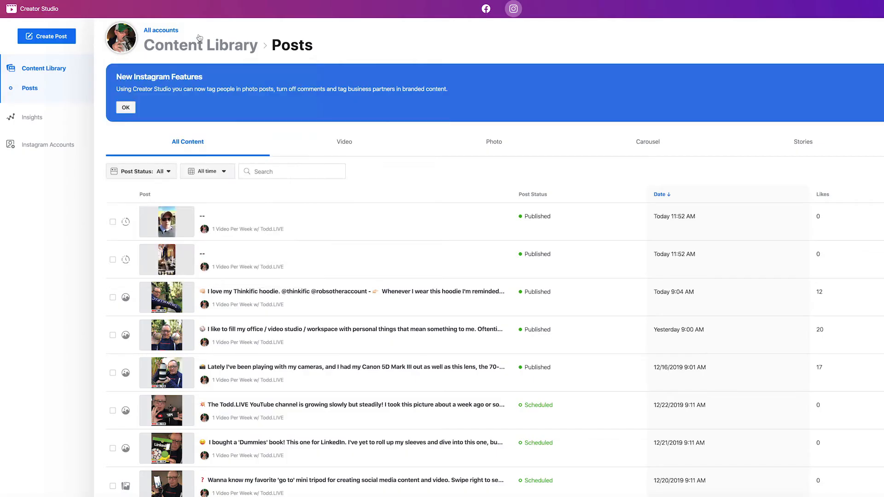
click(59, 144)
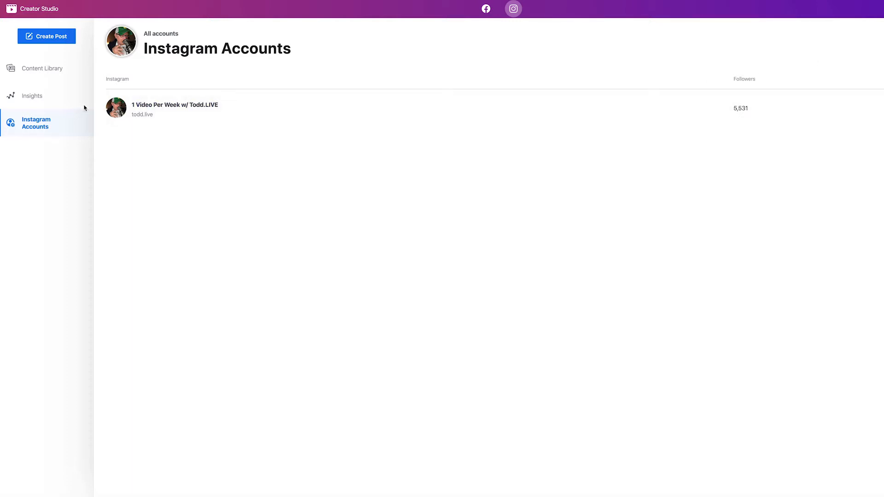
click(54, 73)
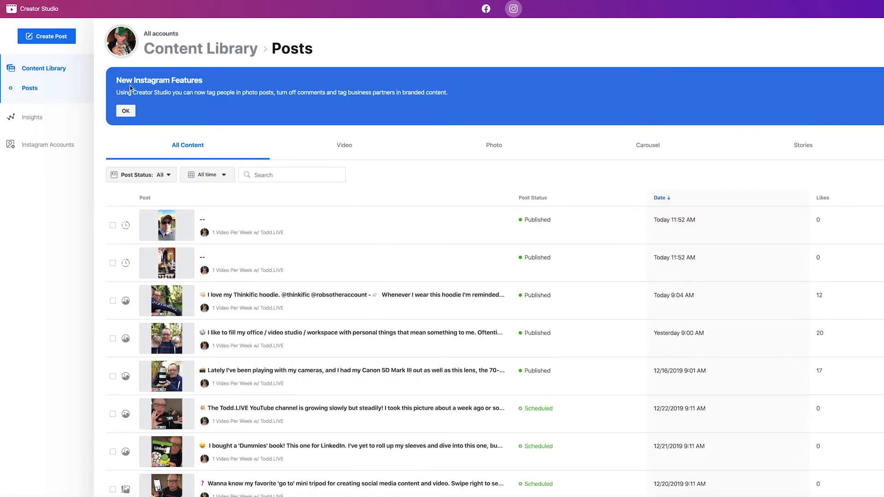
click(159, 36)
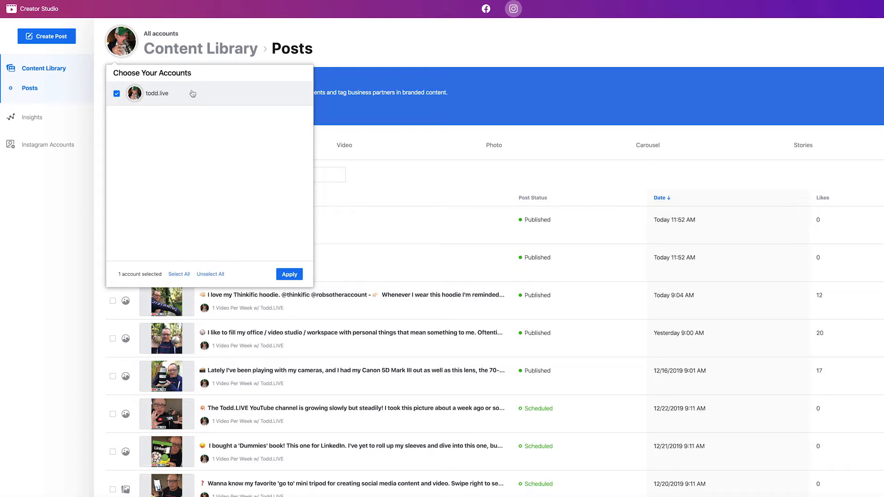
click(289, 274)
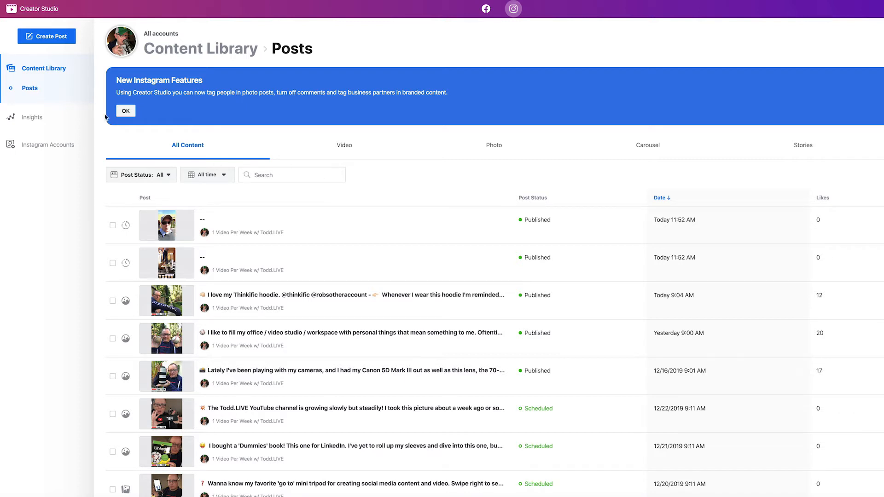
Create an Instagram Feed post with the caption "This is a test post for Instagram."
click(52, 37)
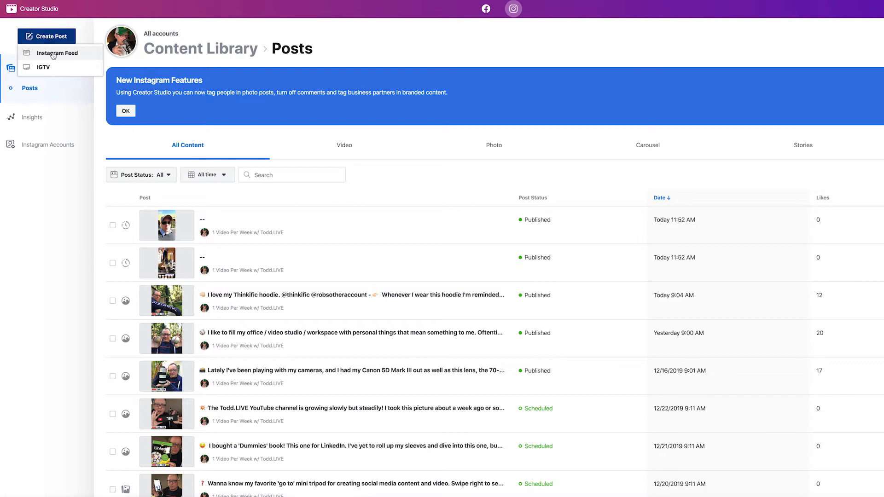
click(53, 54)
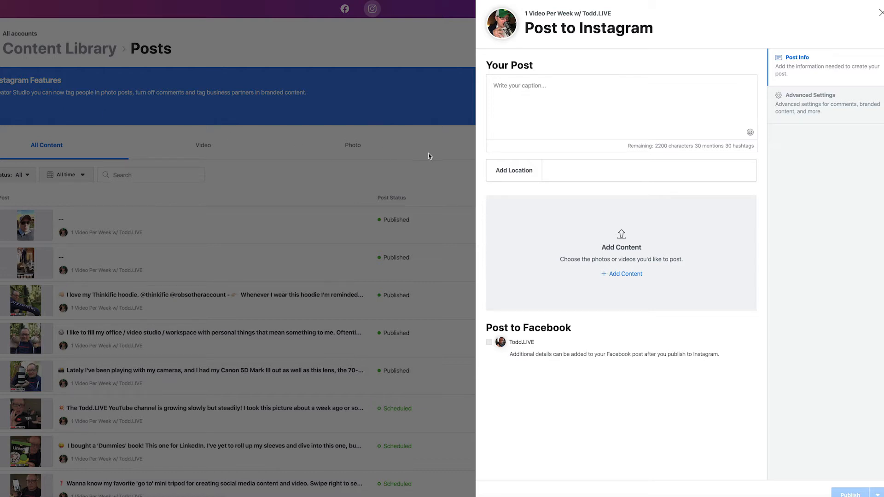
click(605, 116)
text(This is a test post for Instagram.)
Set the post's location to Orange County, California
click(582, 171)
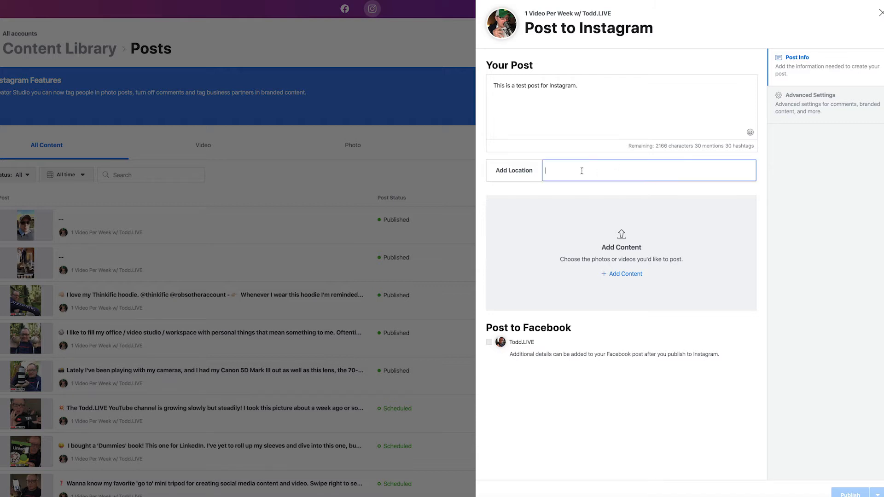
text(Orange County)
click(570, 189)
triple_click(616, 172)
click(617, 174)
Add the photo 12.18.19.jpg to the post from a file upload
click(625, 276)
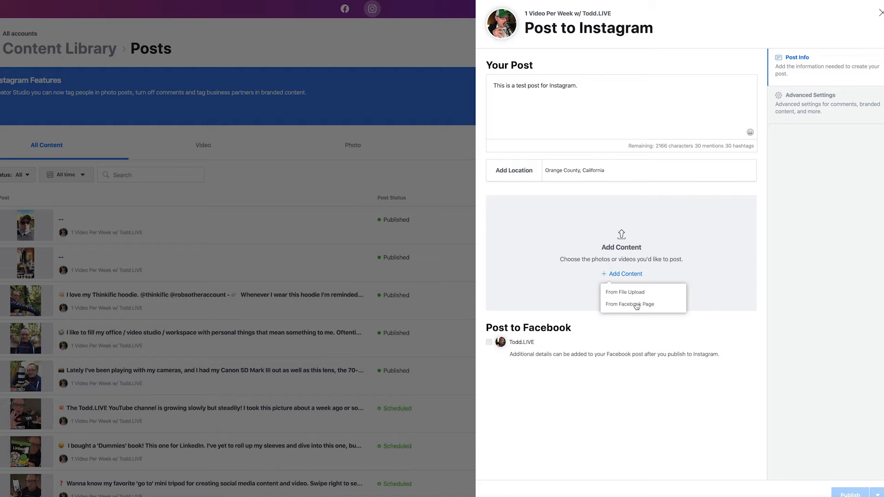
click(634, 293)
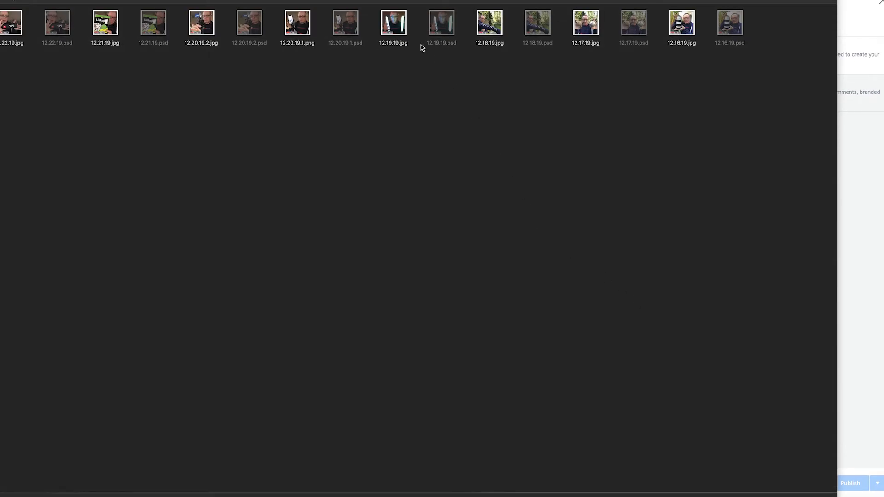
double_click(494, 31)
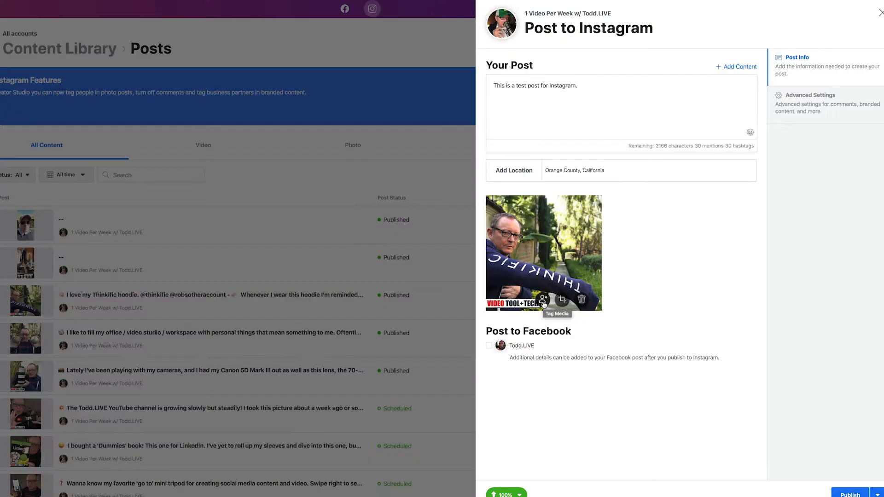
click(183, 412)
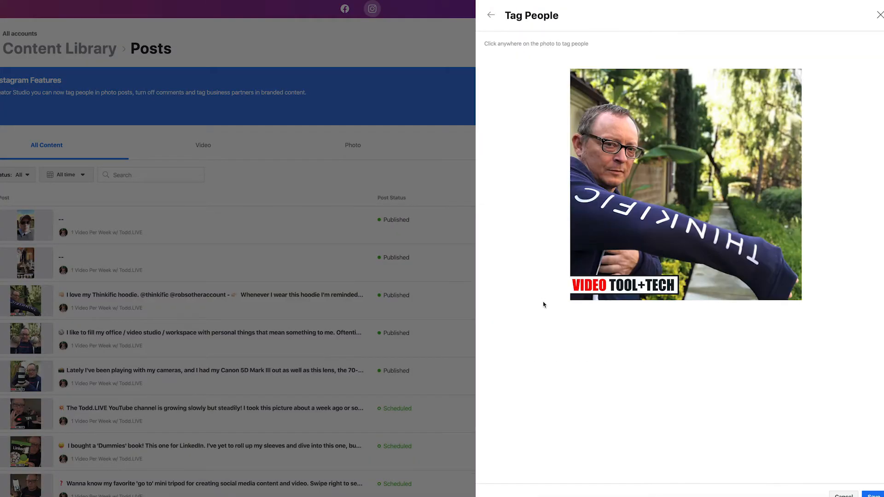
click(625, 225)
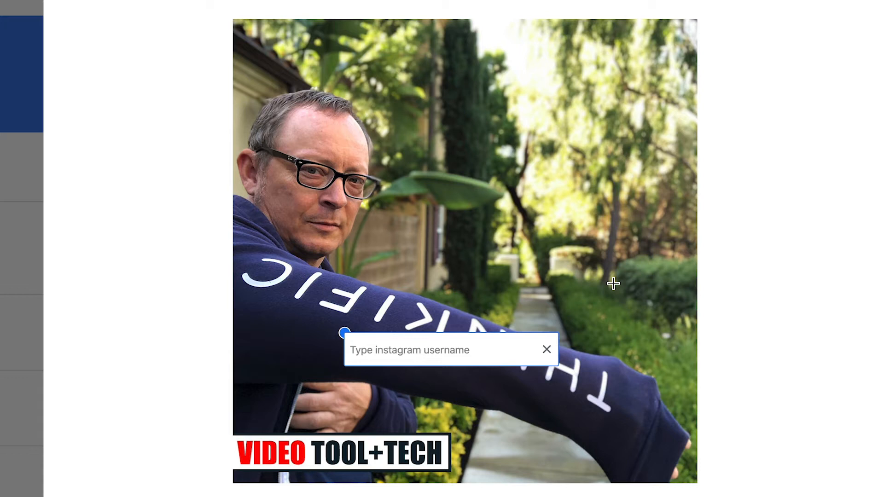
text(thinkific)
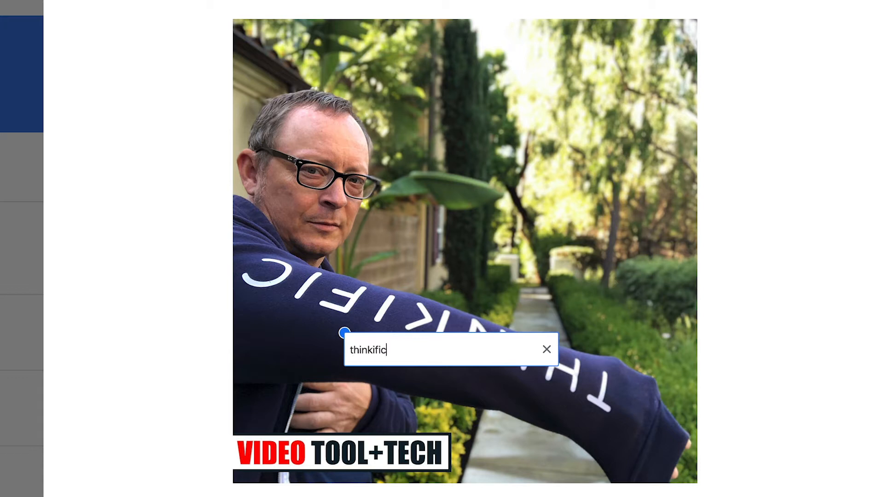
click(457, 392)
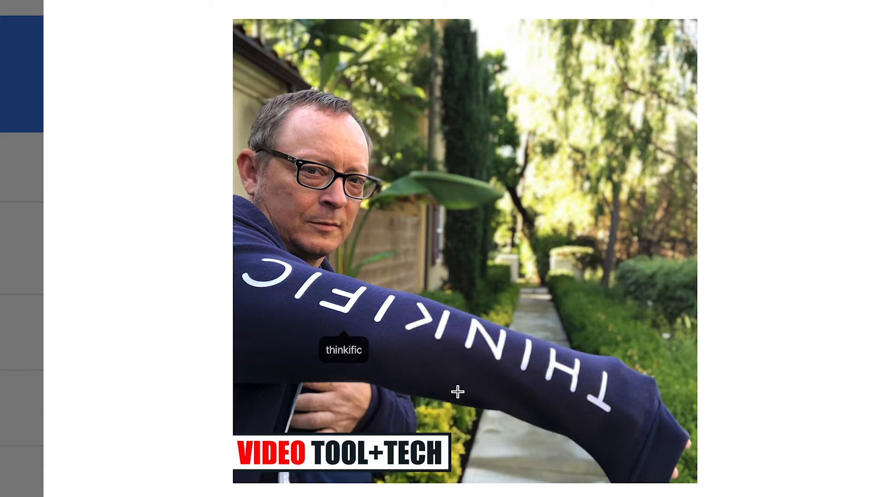
click(277, 274)
text(todd.live)
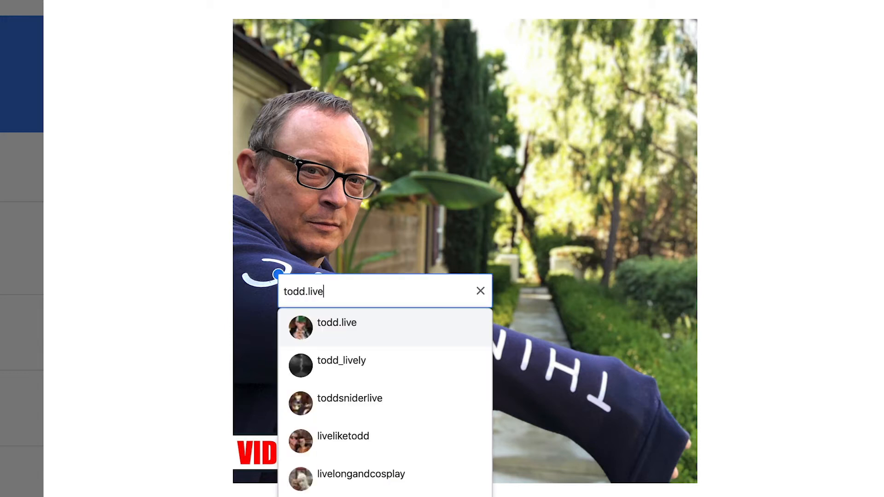
click(369, 330)
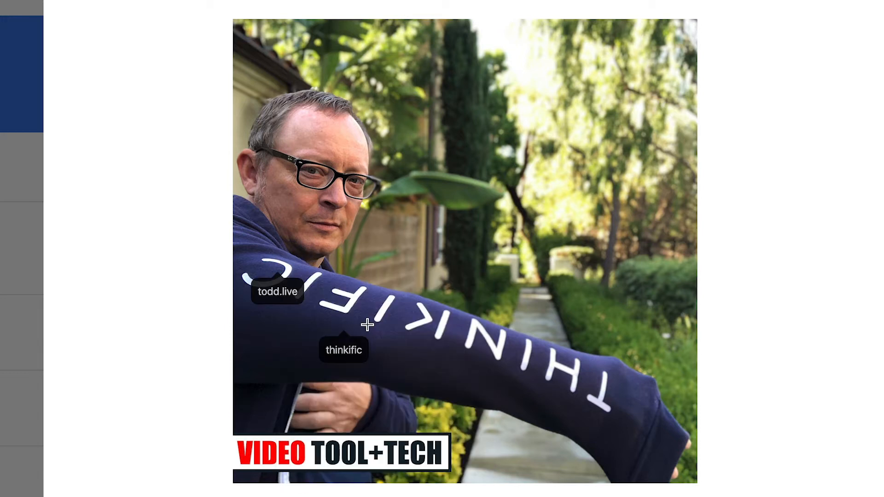
click(482, 342)
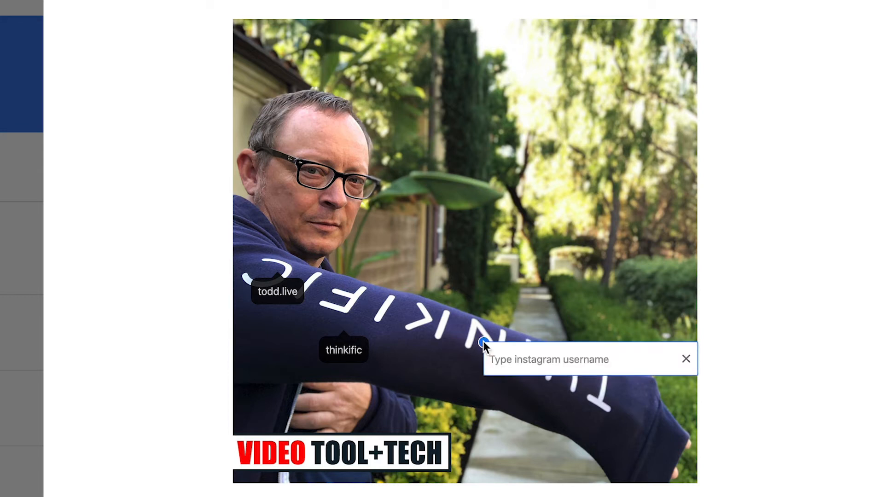
text(rob)
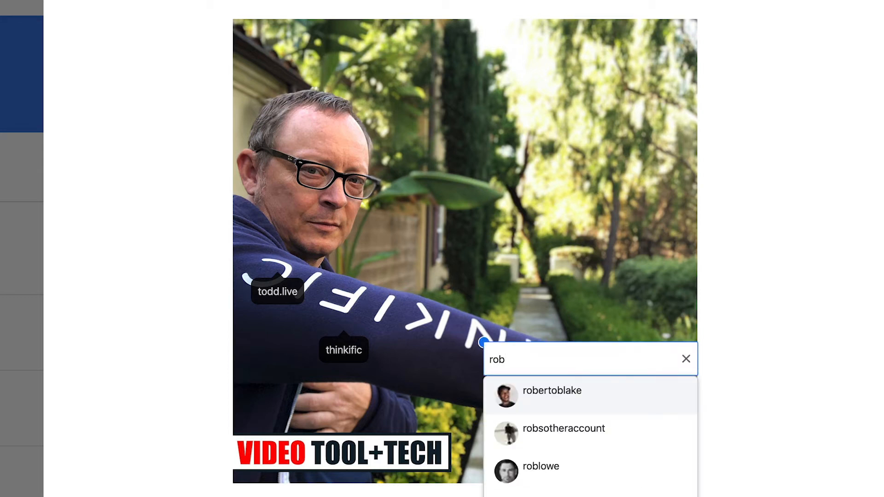
click(548, 441)
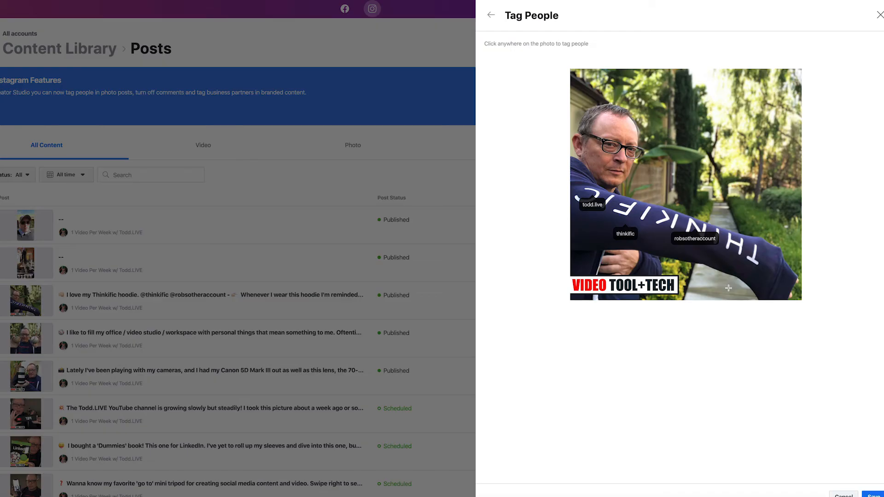
click(873, 495)
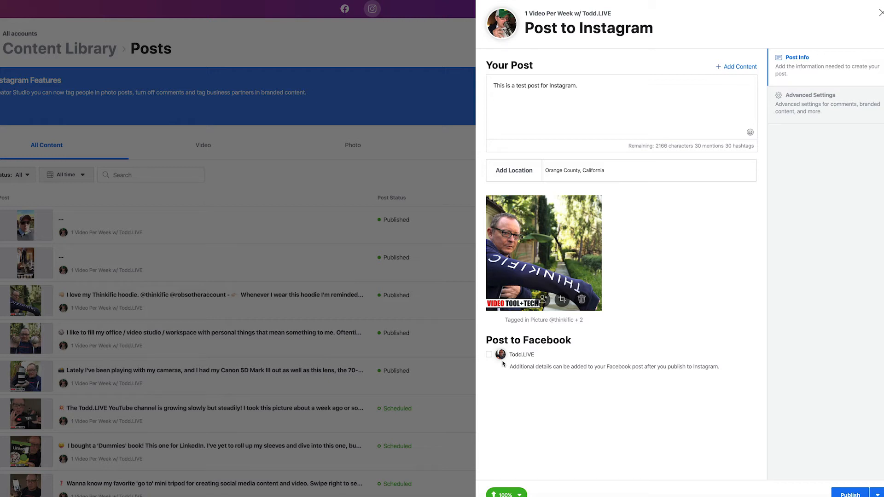
Choose scheduled publishing for the post and set it to Dec 19, 2019 at 9:09 PM
click(489, 355)
click(489, 355)
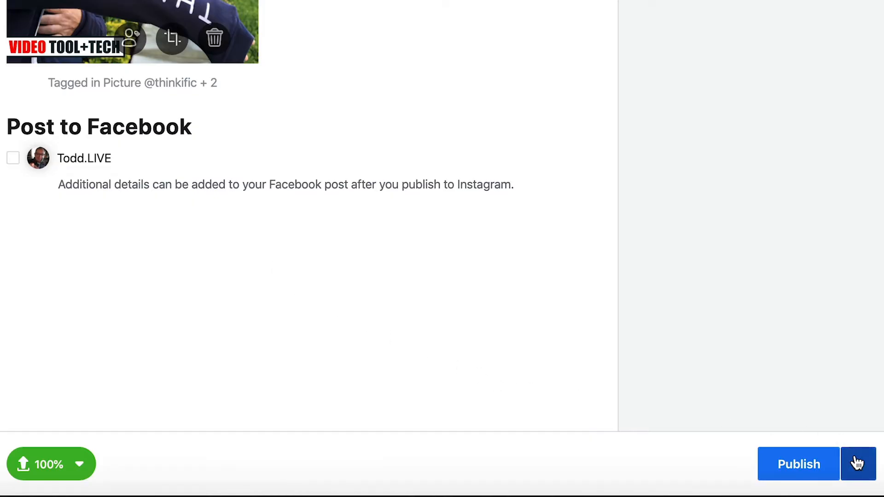
click(860, 466)
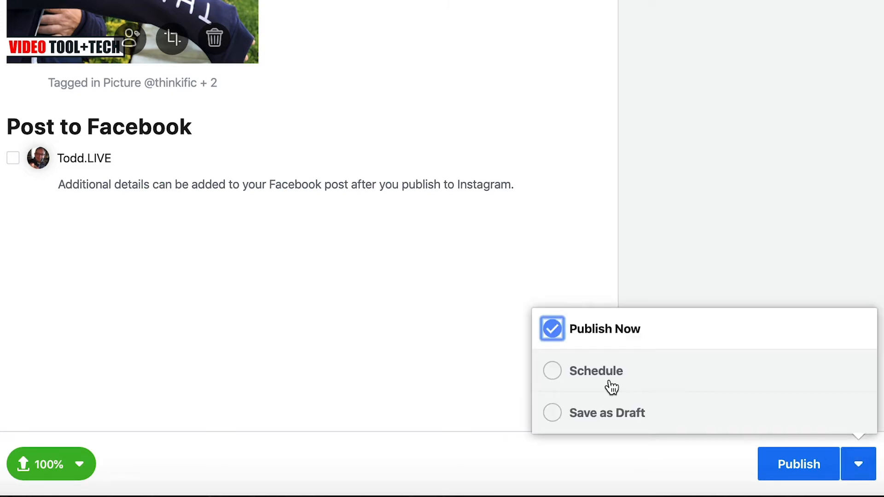
click(587, 374)
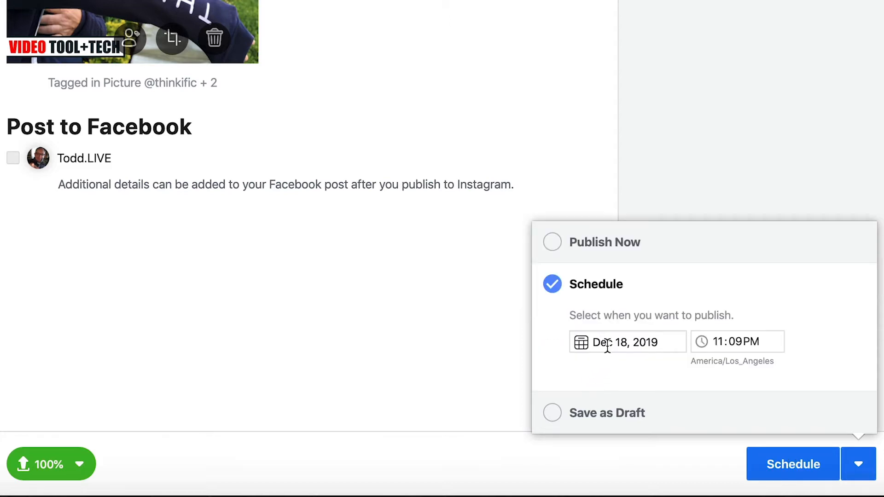
click(658, 341)
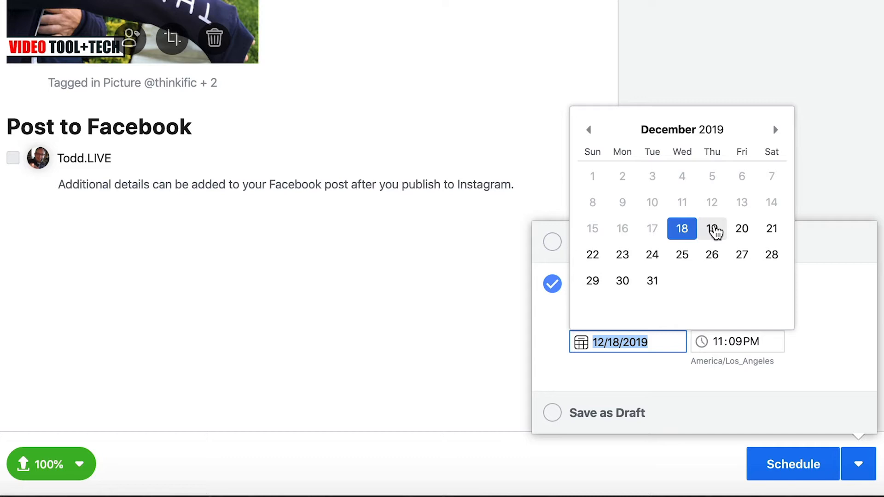
click(713, 229)
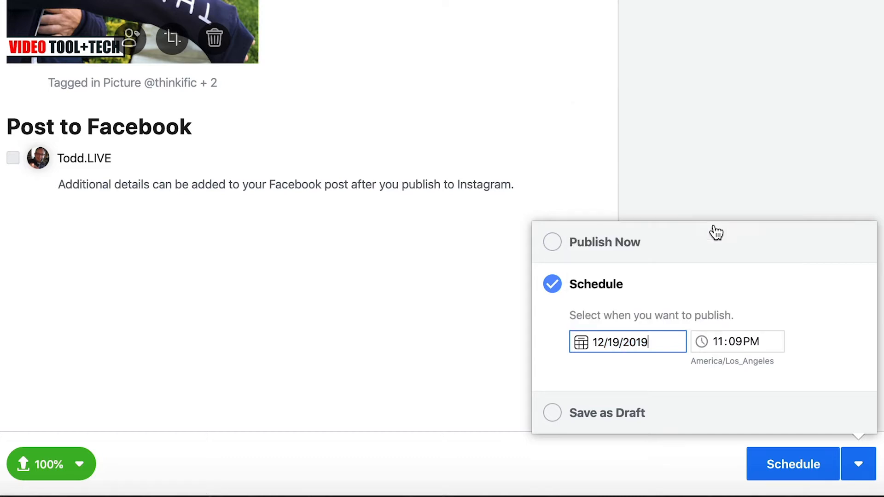
click(719, 341)
text(9)
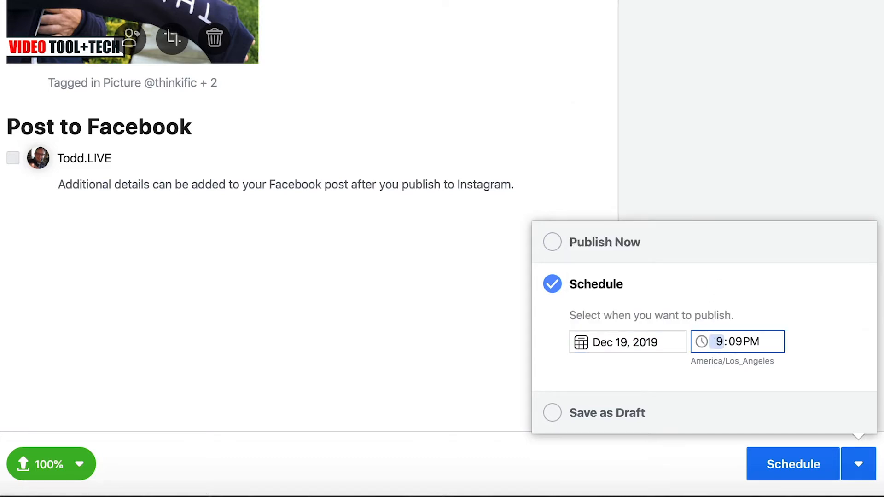
key(Tab)
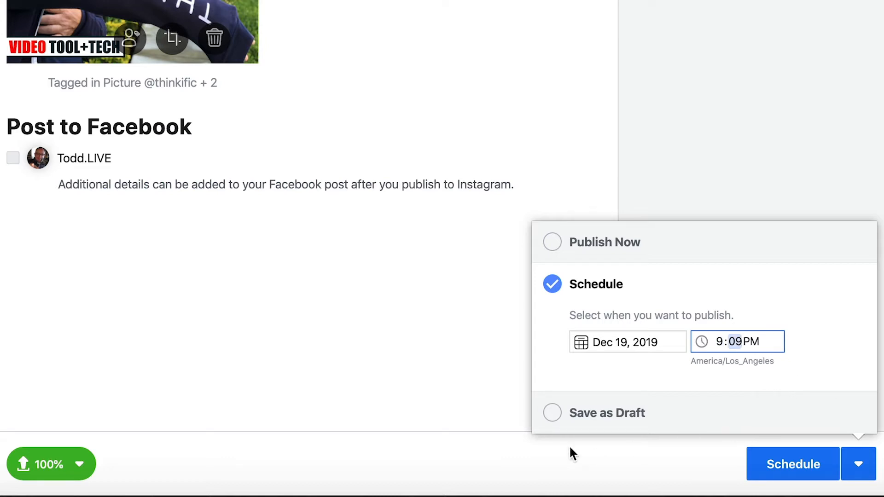
click(486, 396)
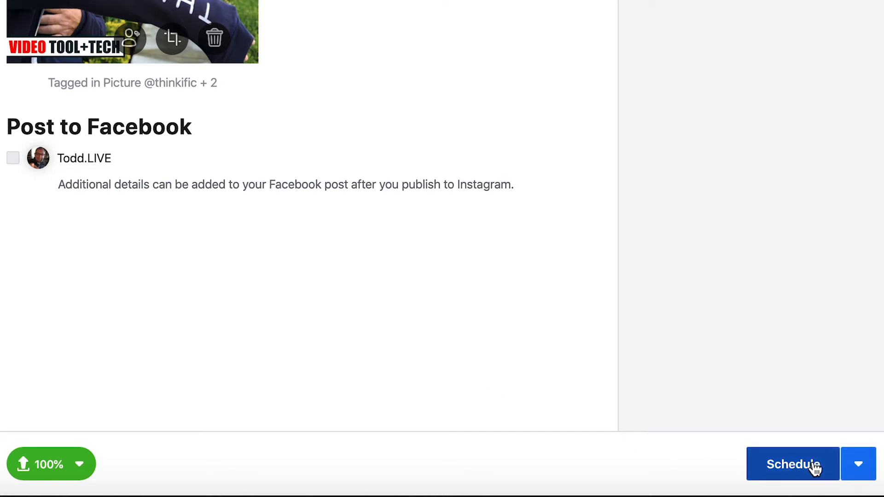
mouse_move(20, 168)
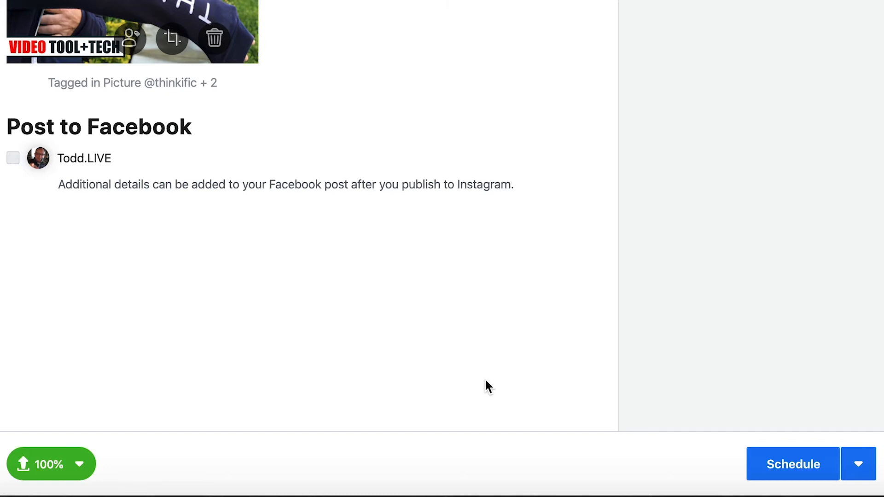
Schedule the Instagram post and open it from the content library for editing
click(790, 465)
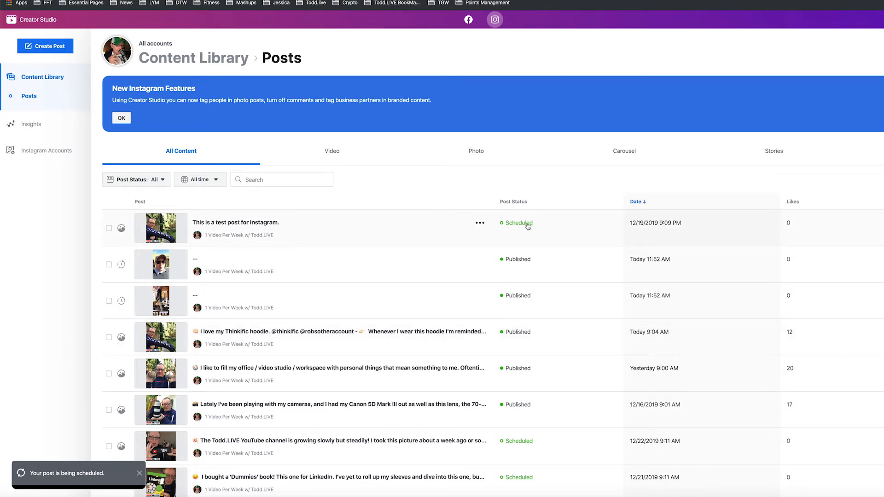
mouse_move(670, 224)
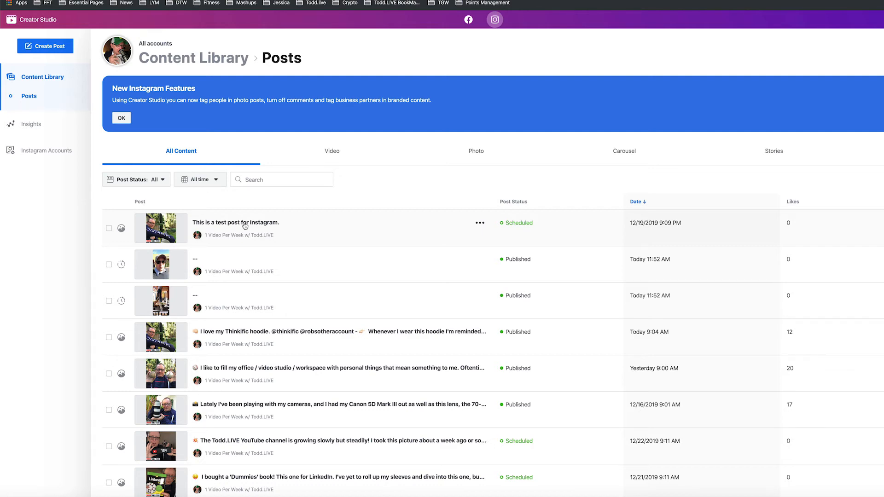
click(245, 226)
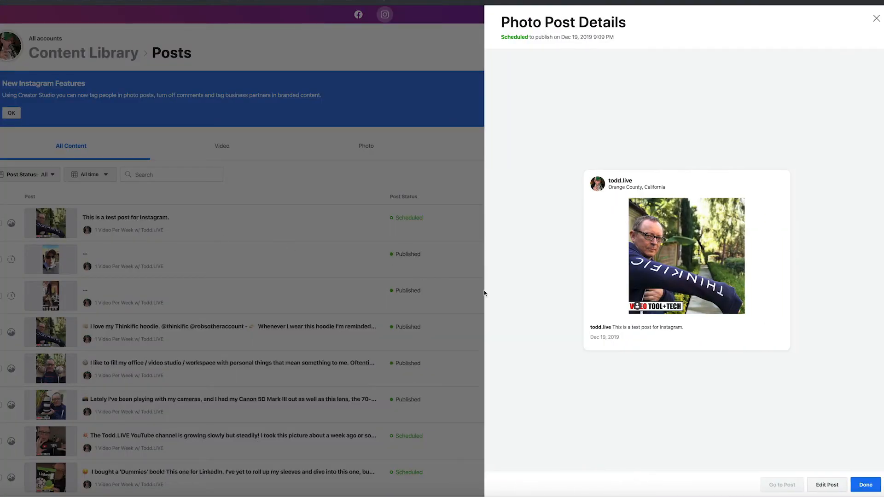
click(828, 486)
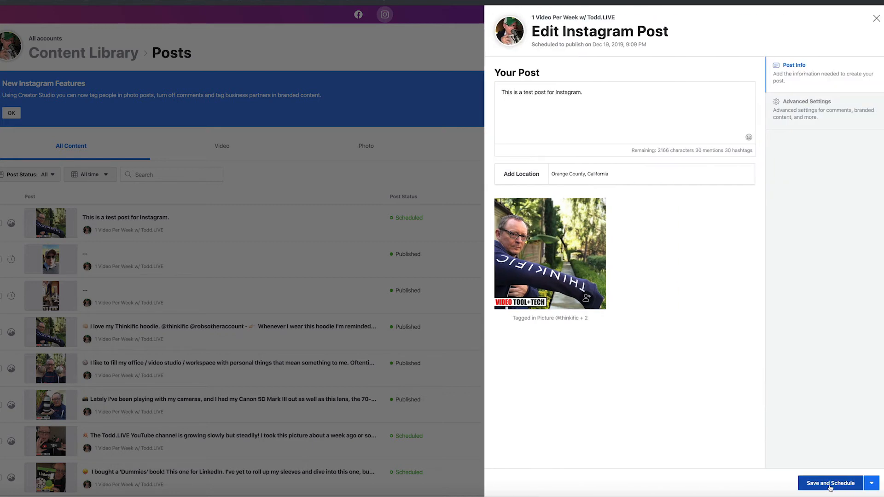
Append a line of random filler characters after the sentence "This is a test post for Instagram." in the caption
drag(608, 94, 495, 93)
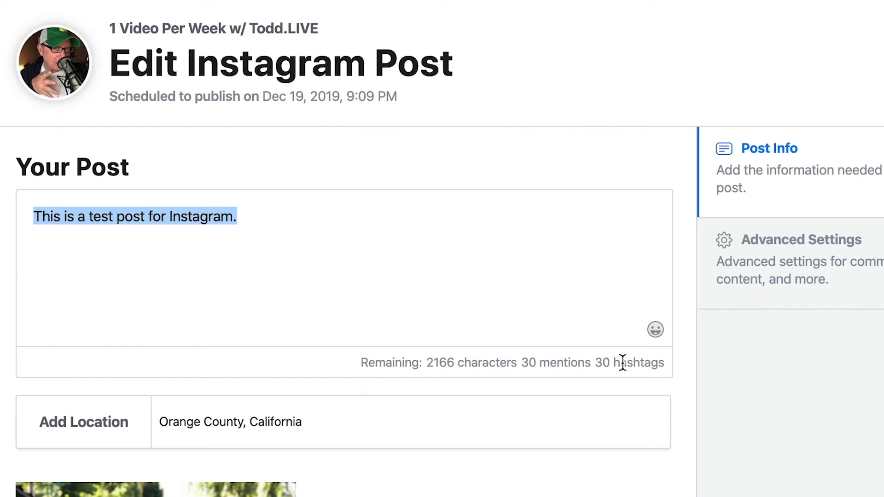
click(331, 216)
text(s)
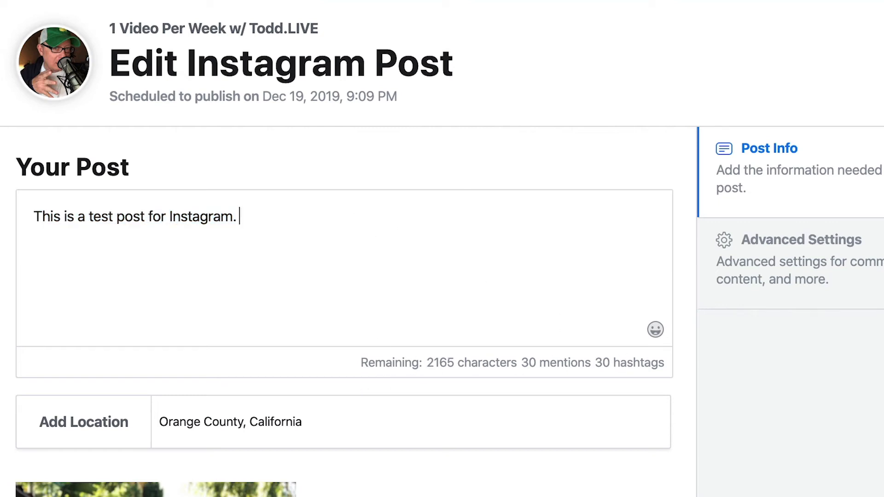
text(;lkfjs;lkj;slkjf;lsdkjf;lsk)
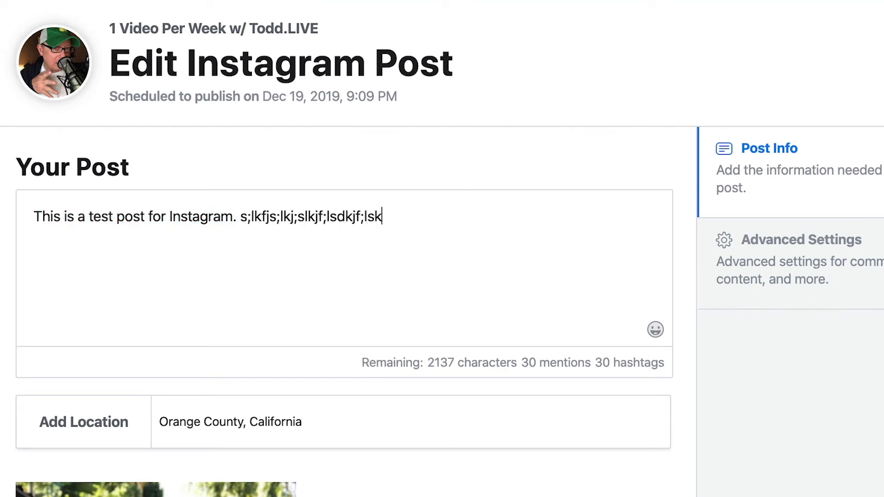
text(djf;s;lkdjf;lksjd;lfkjs;lkdjf;lskjd;lf)
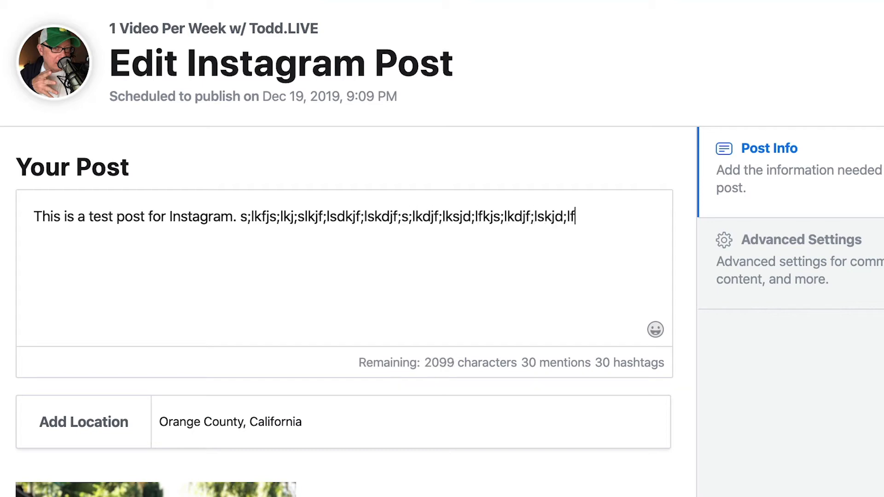
text(kjs;lkjfd;lskjf )
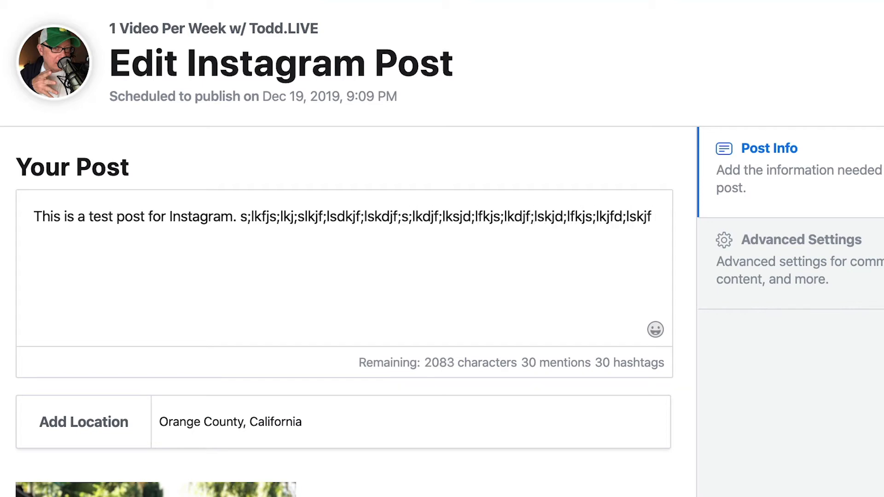
Add the hashtags #hashtag and #toddlive to the end of the caption
text(#hashtag )
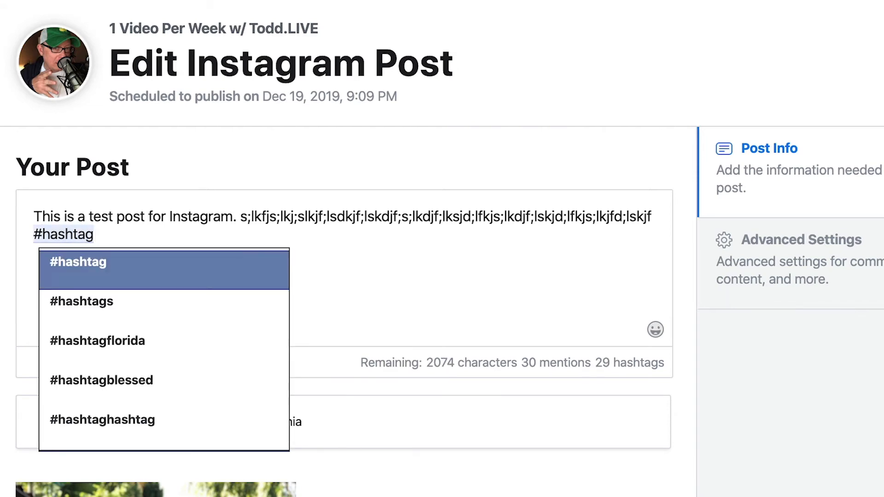
text(#to)
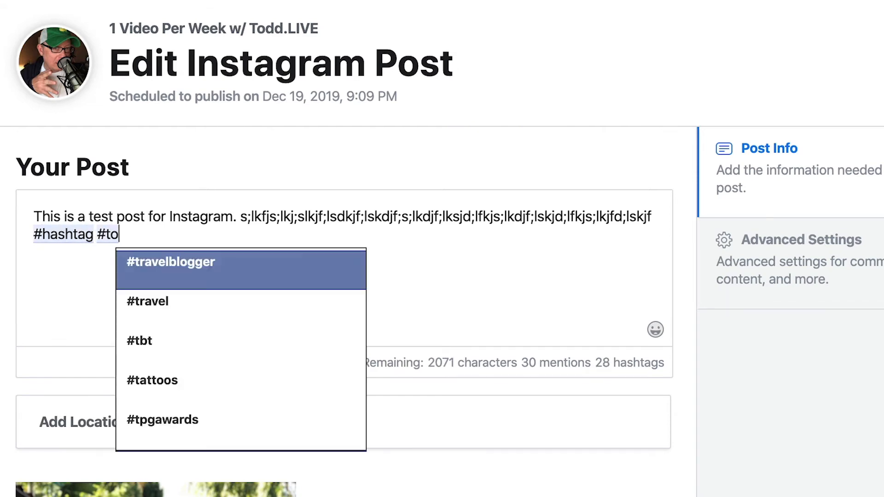
text(ddlive)
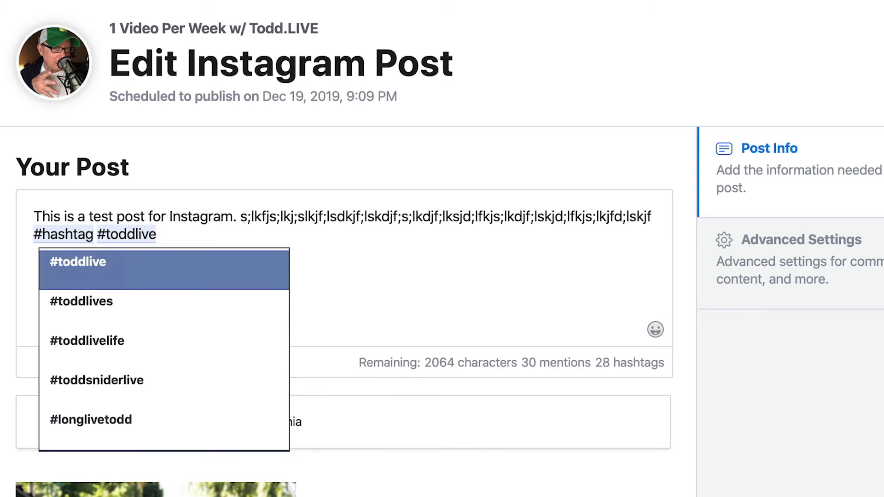
click(604, 387)
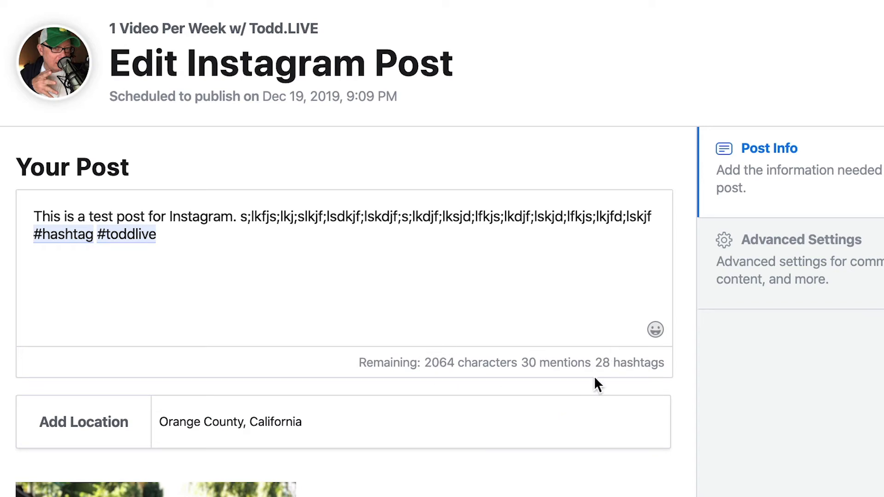
click(379, 249)
text(@thinkific @rob)
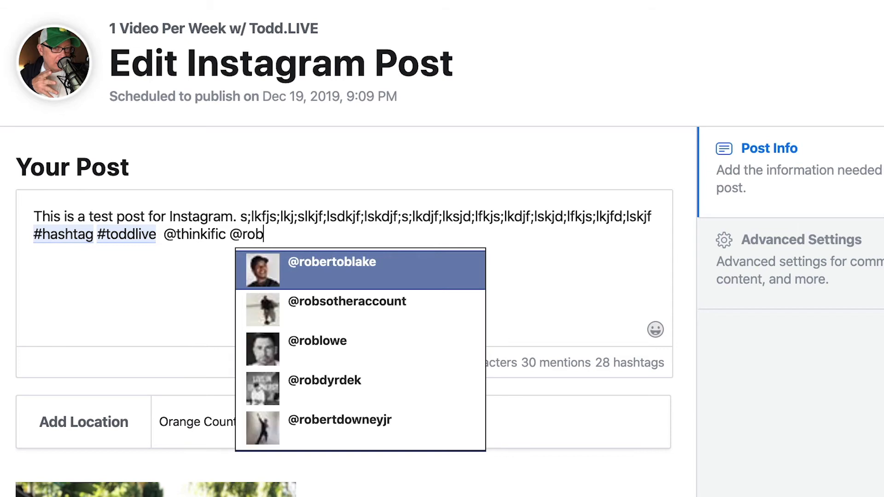
click(371, 307)
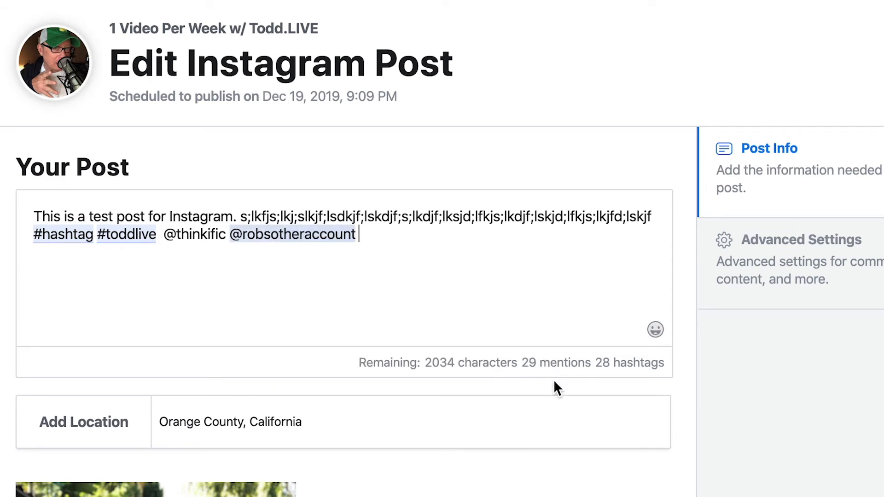
click(207, 234)
click(229, 240)
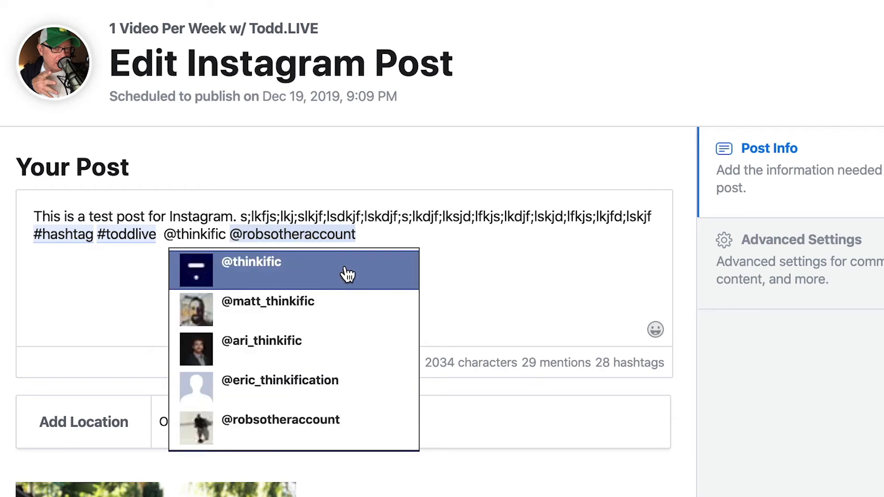
click(347, 274)
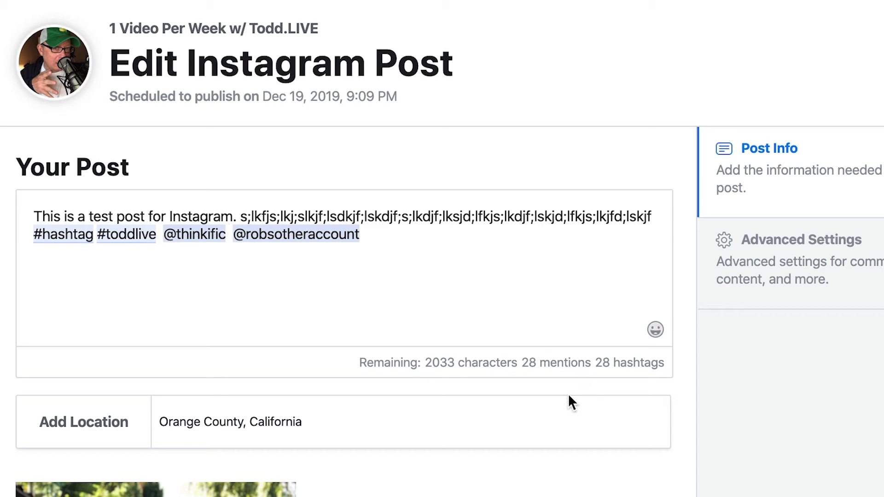
Copy the entire caption, including its hashtags and mentions
click(396, 237)
drag(408, 236, 26, 202)
key(super+c)
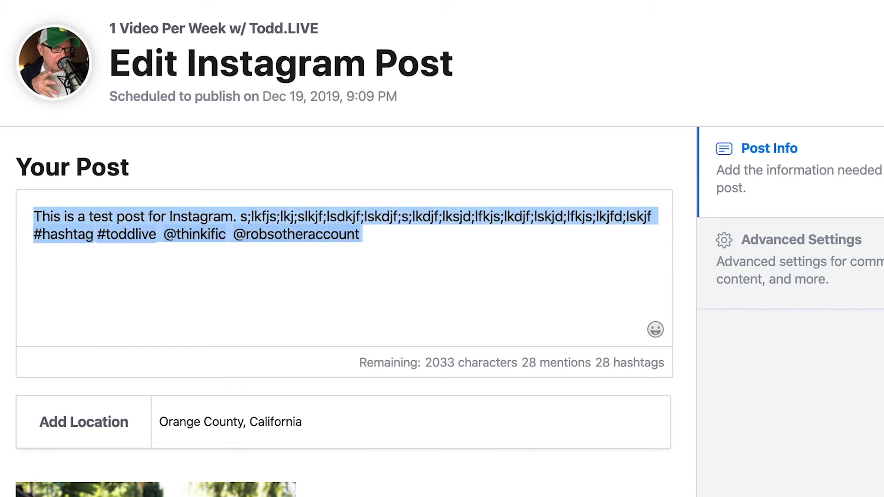
Exit the Instagram post editor without saving the changes
click(305, 54)
click(876, 18)
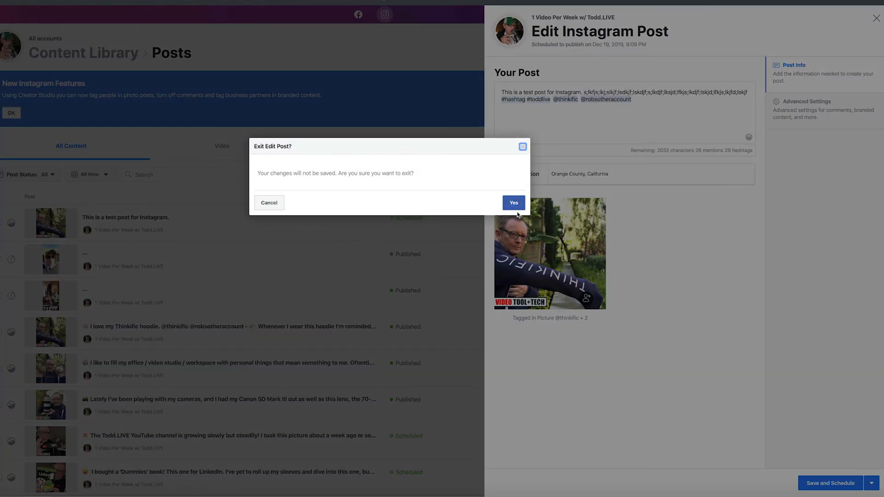
click(522, 147)
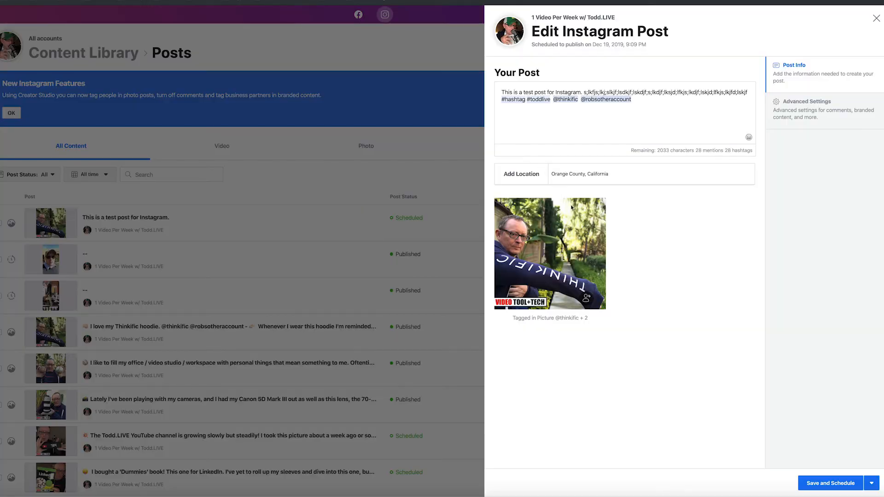
click(877, 18)
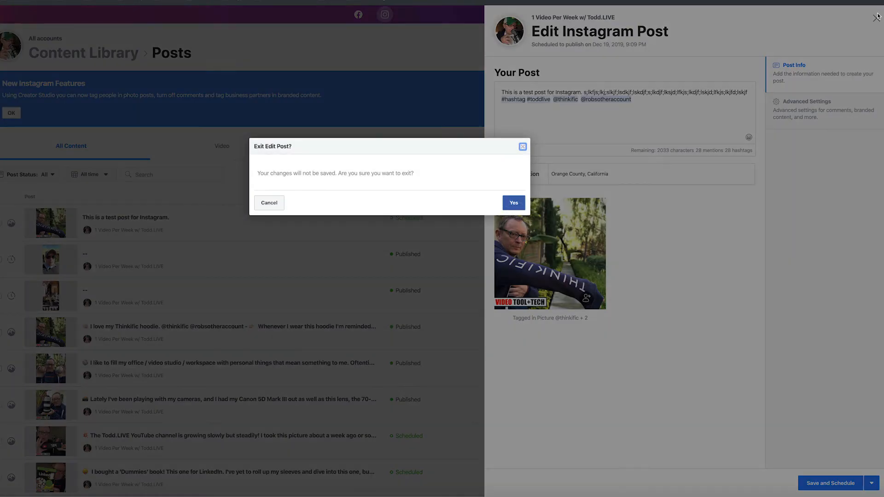
click(515, 204)
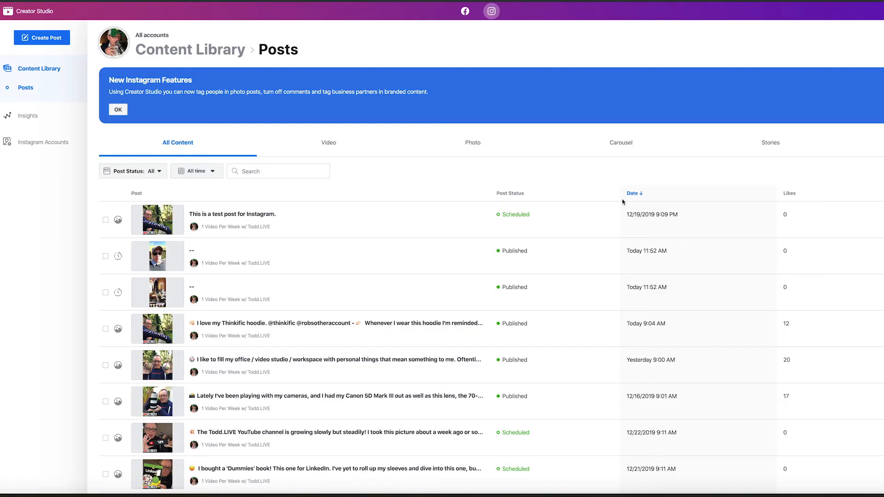
Switch to the Facebook side of Creator Studio and start a new post for the Todd.LIVE page
click(466, 12)
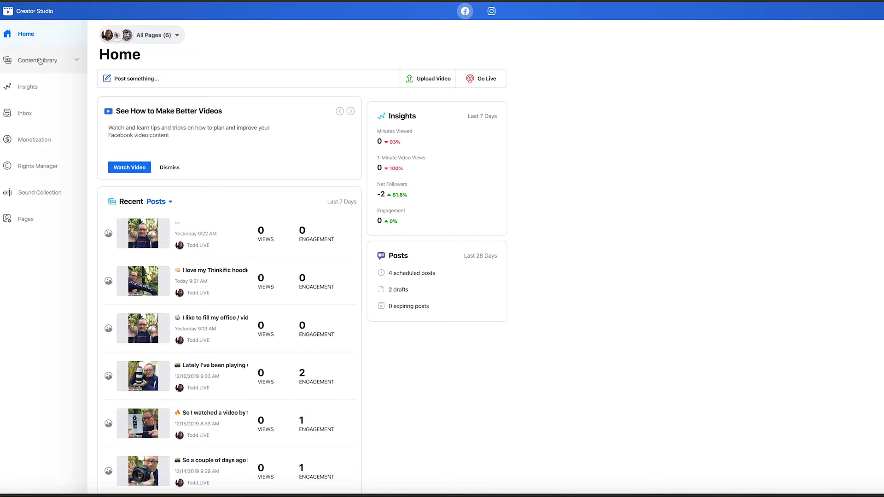
click(491, 11)
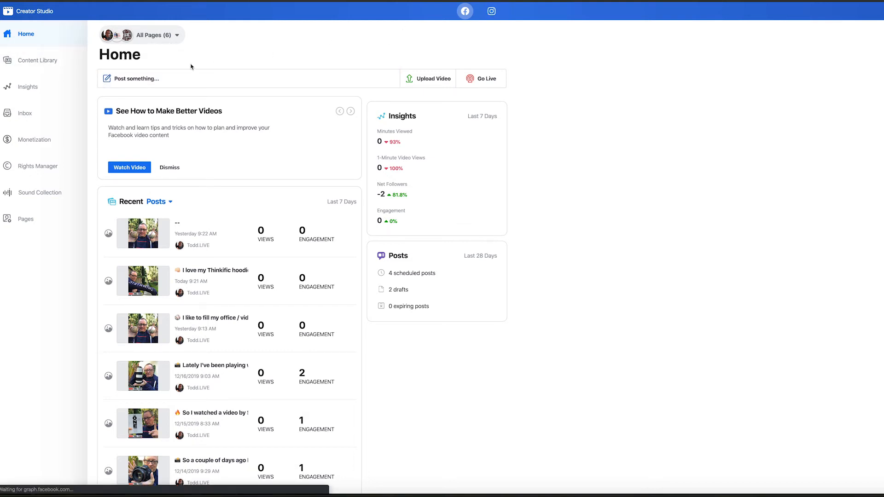
click(465, 11)
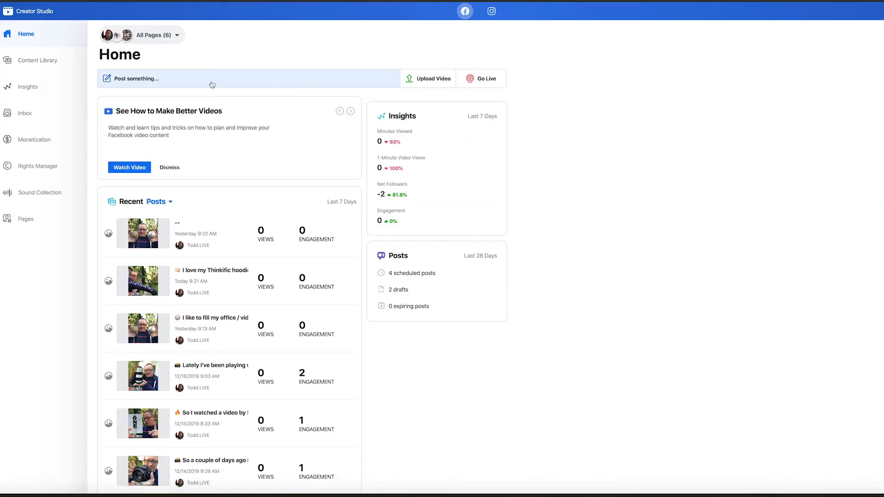
click(166, 84)
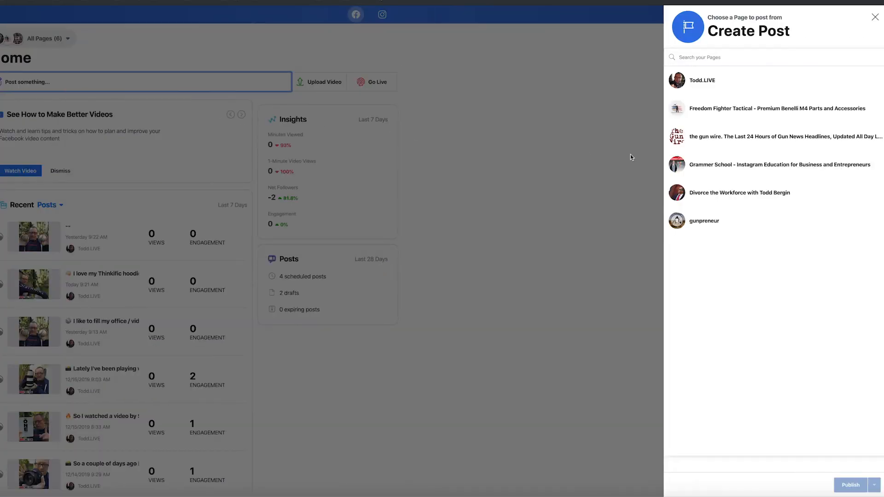
click(703, 82)
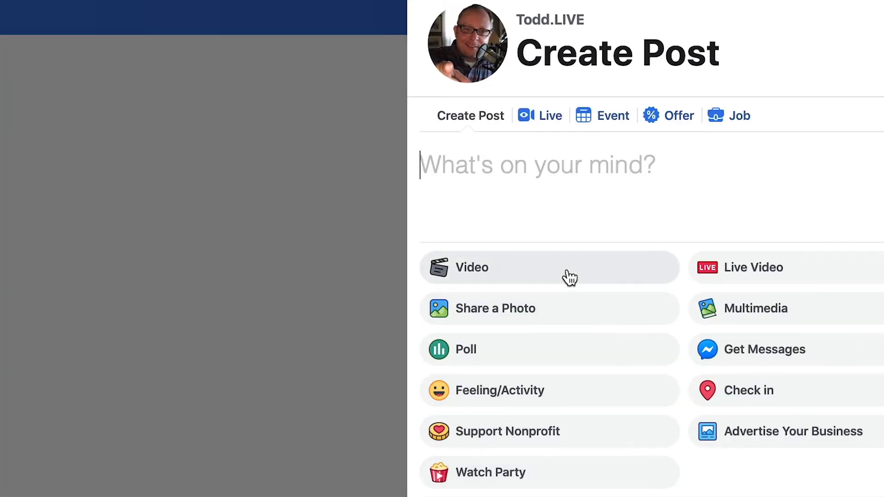
Attach the photo 12.18.19.jpg to the Facebook post
click(481, 311)
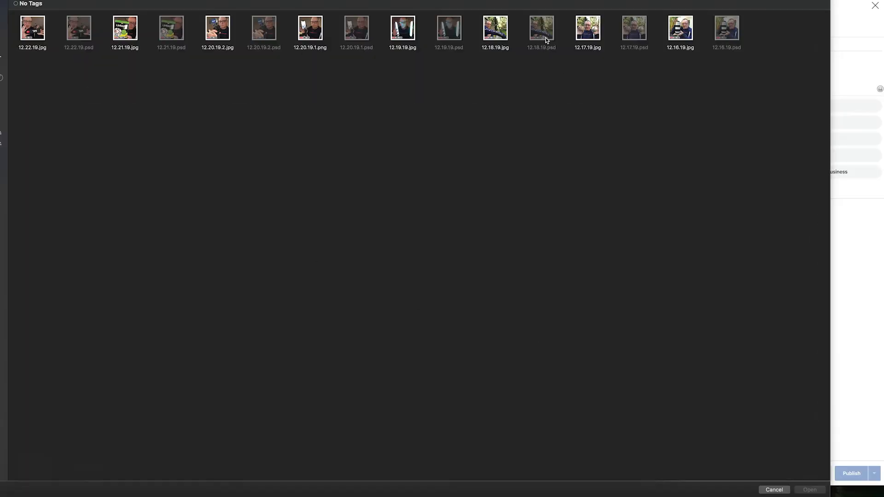
click(491, 34)
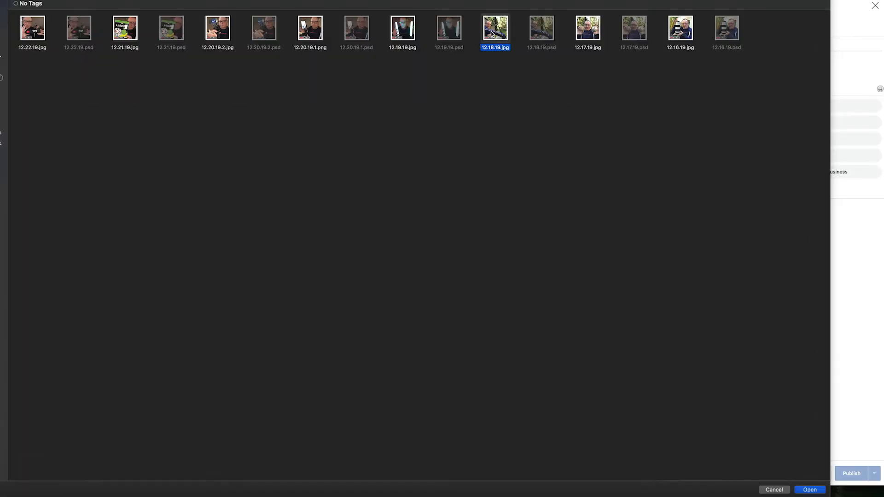
double_click(491, 34)
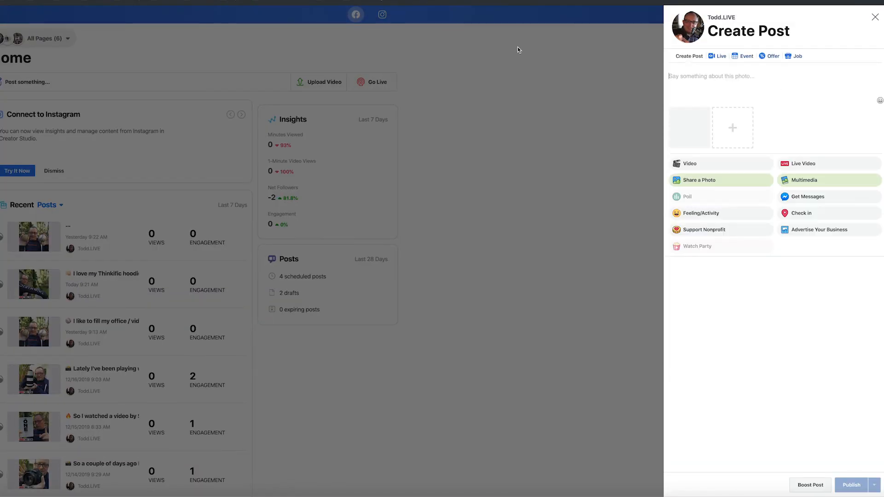
Paste the copied Instagram caption as the Facebook post's text
click(694, 85)
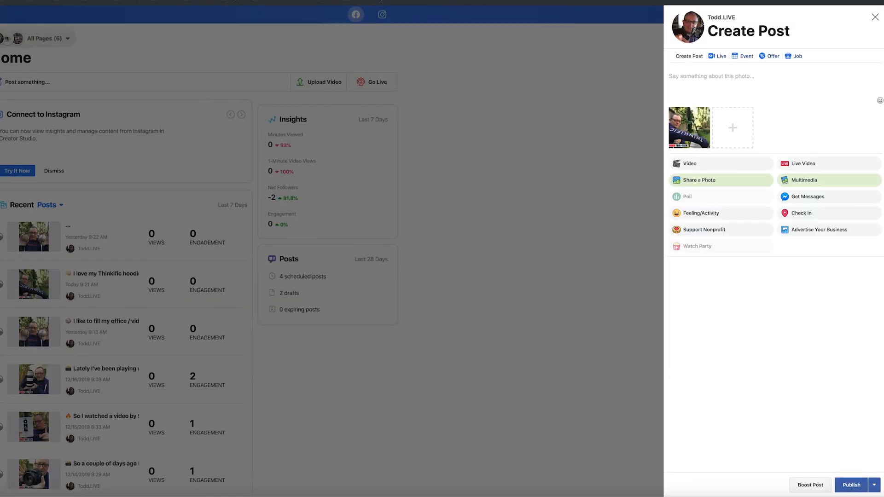
click(0, 0)
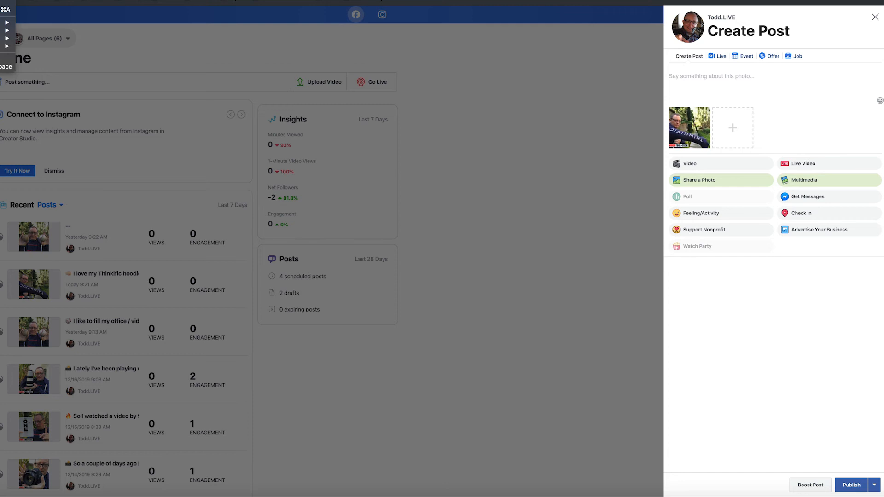
key(super+v)
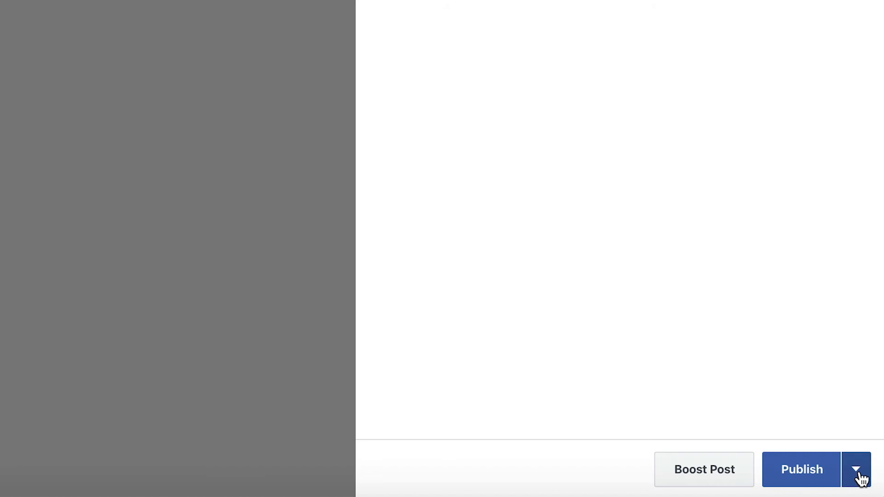
Choose to schedule the Facebook post and set its publication date to 12/19/2019
click(875, 487)
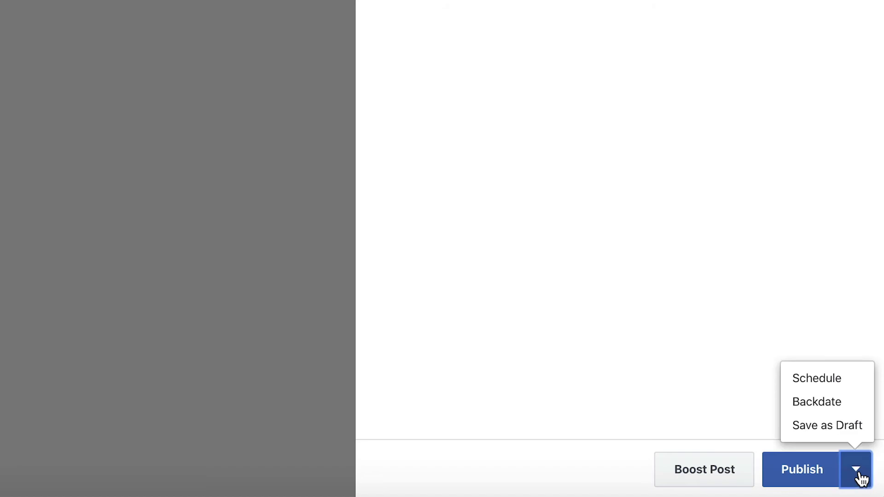
click(852, 388)
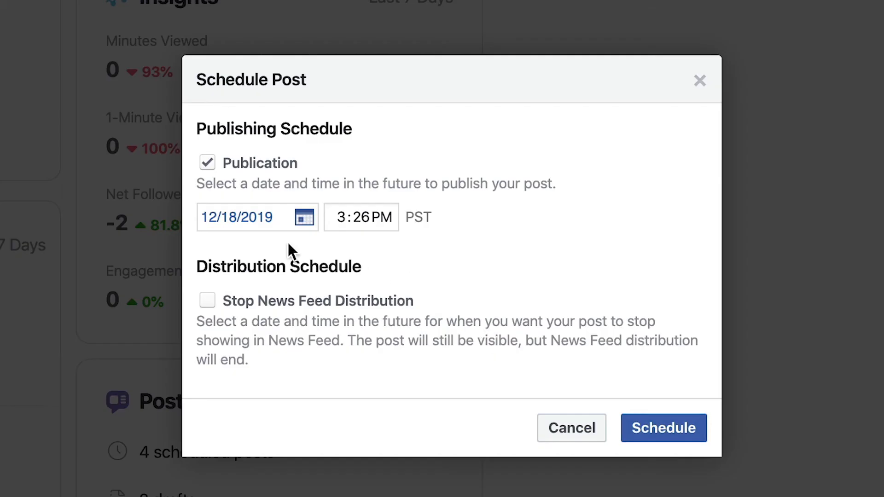
click(314, 196)
click(375, 383)
Set the publication time to 9:09 AM and schedule the Facebook post
click(340, 218)
text(9)
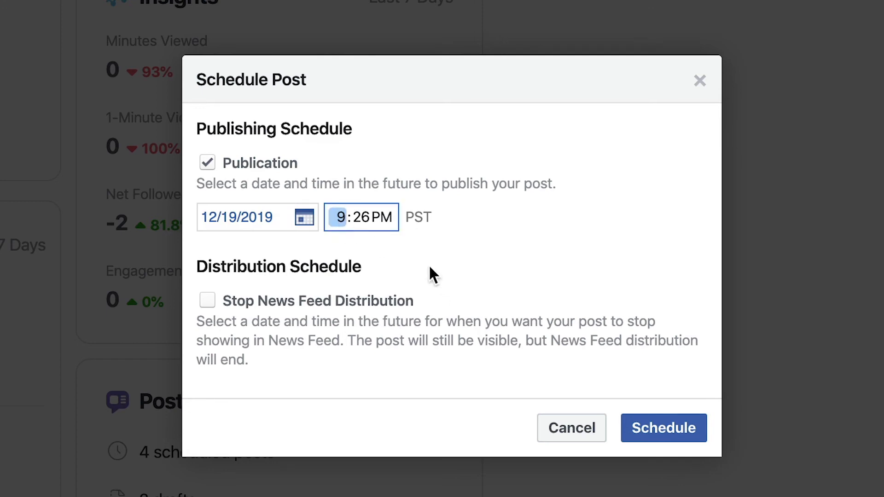
click(363, 218)
text(09)
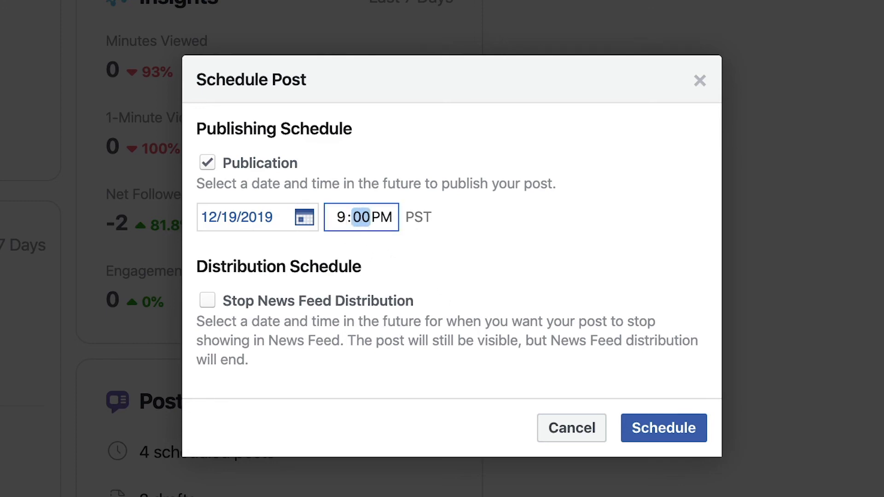
click(386, 216)
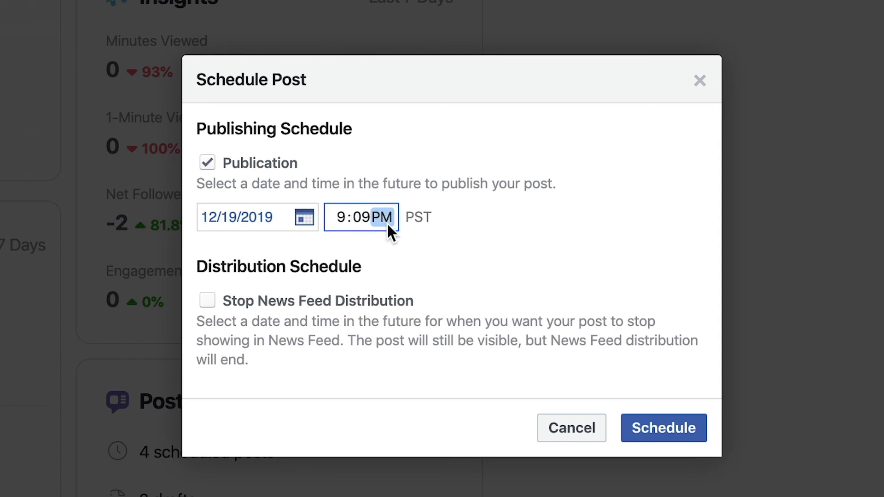
click(659, 431)
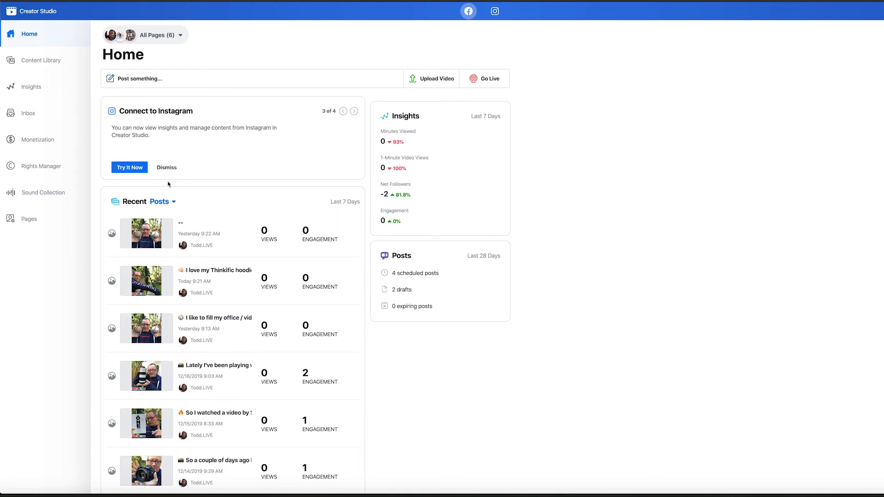
Open the Facebook Content Library's posts and refresh the list to check for the newly scheduled post
click(44, 59)
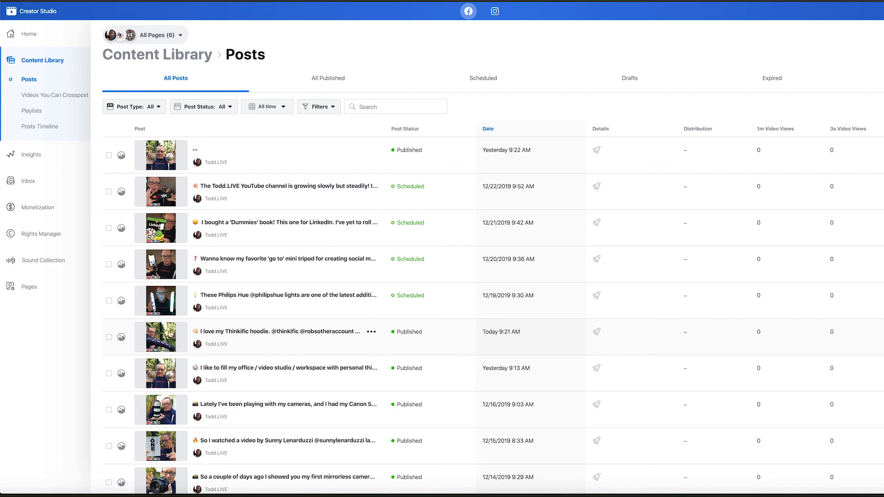
click(408, 339)
click(691, 88)
key(super+r)
click(555, 116)
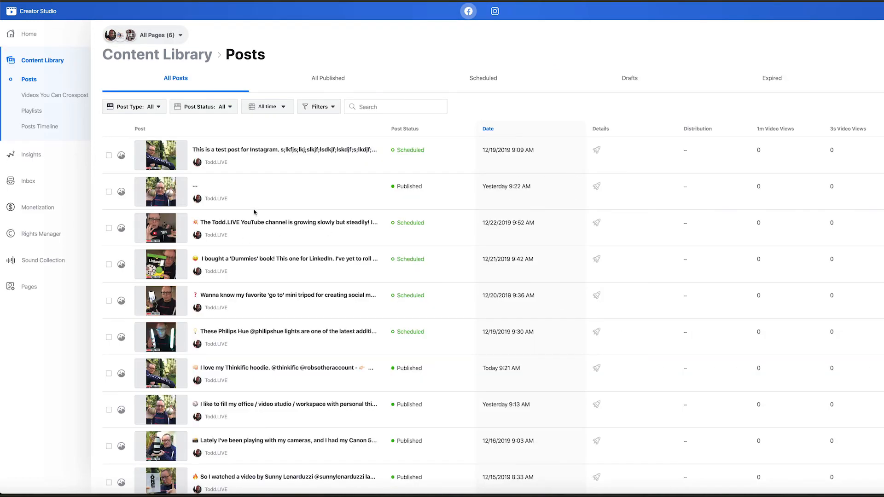
Permanently delete the scheduled test post dated 12/19/2019 9:09 AM from the Facebook posts
click(109, 155)
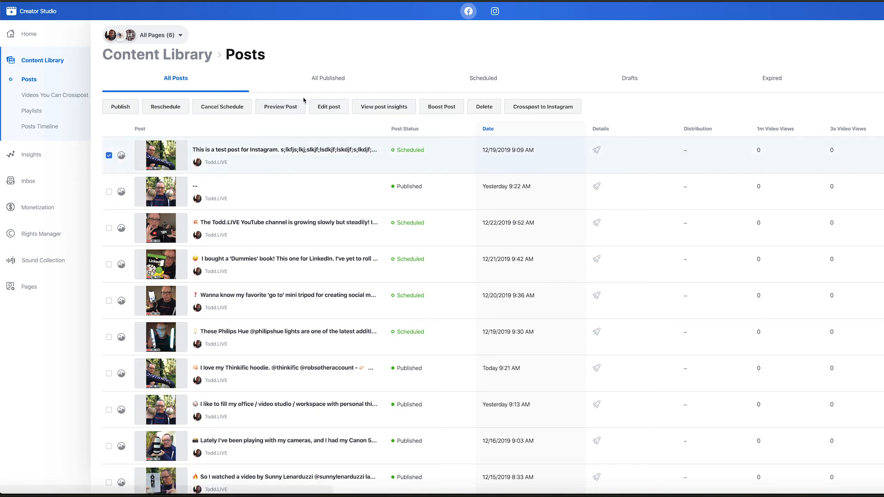
click(481, 107)
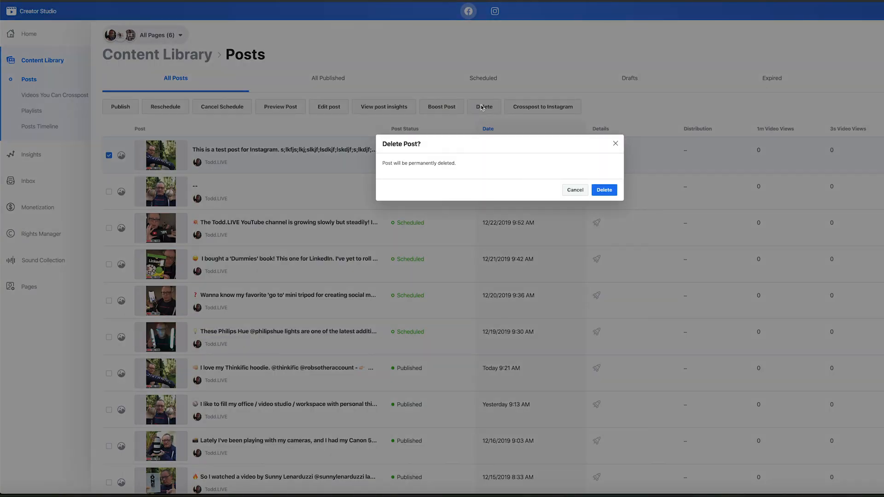
click(604, 189)
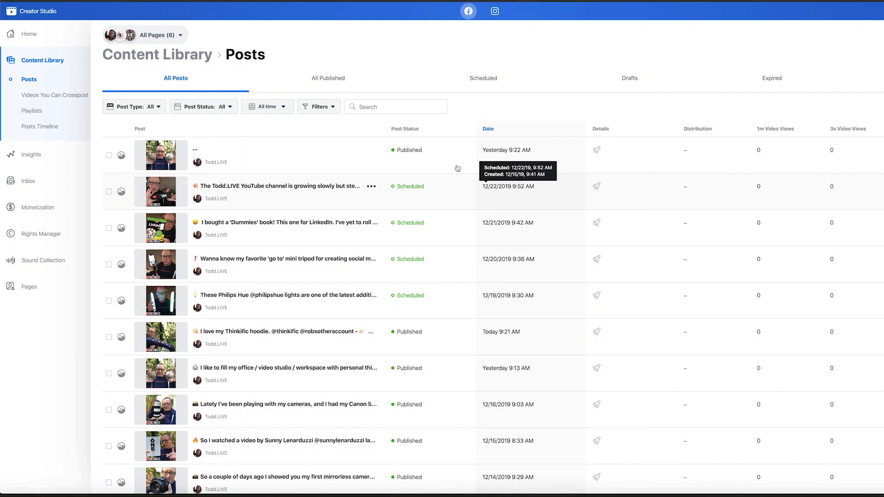
Switch to the Instagram side of Creator Studio and delete the scheduled post "This is a test post for Instagram."
click(494, 11)
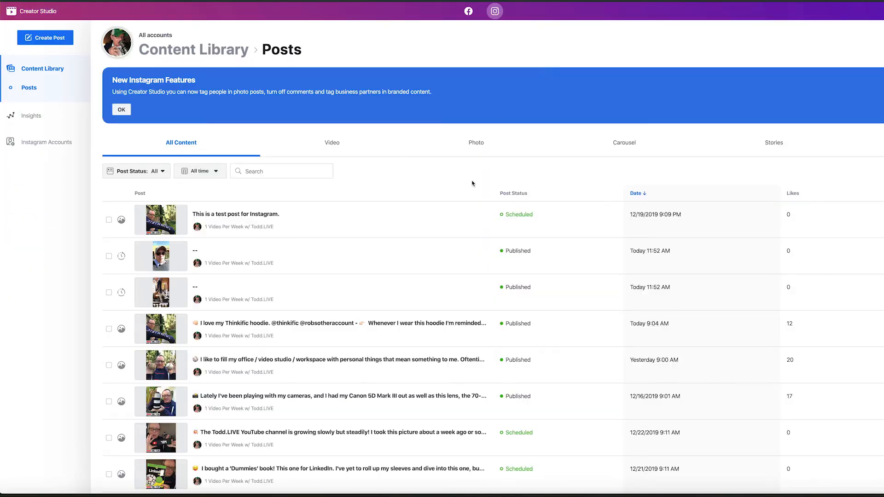
click(109, 219)
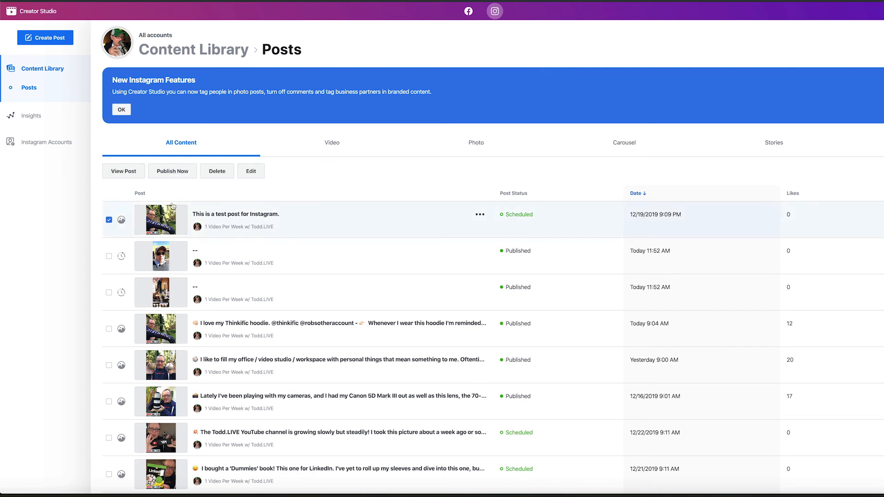
click(223, 177)
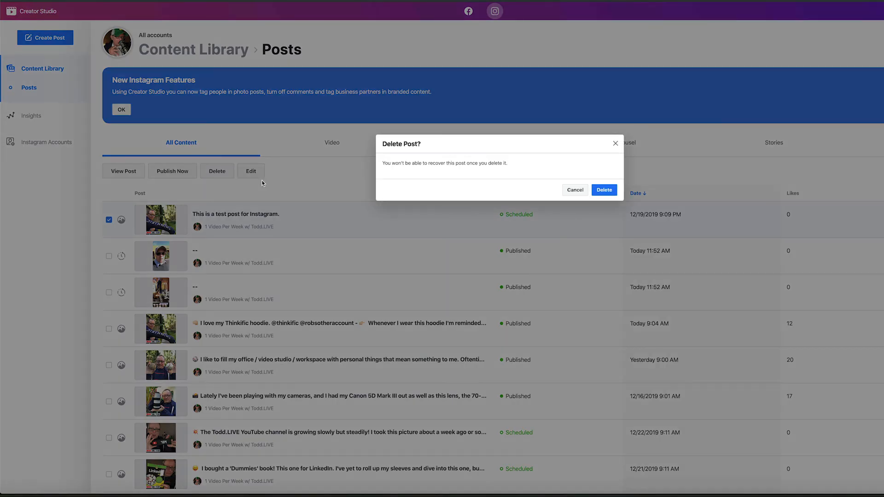
click(616, 189)
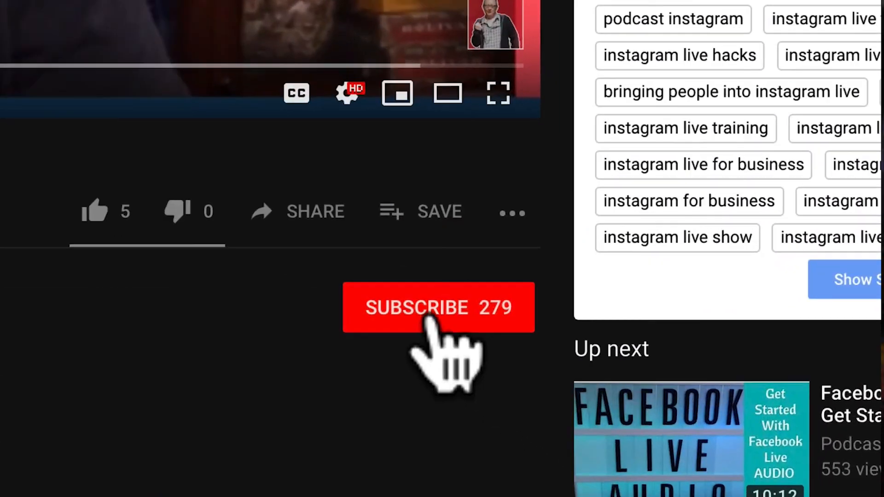
click(666, 440)
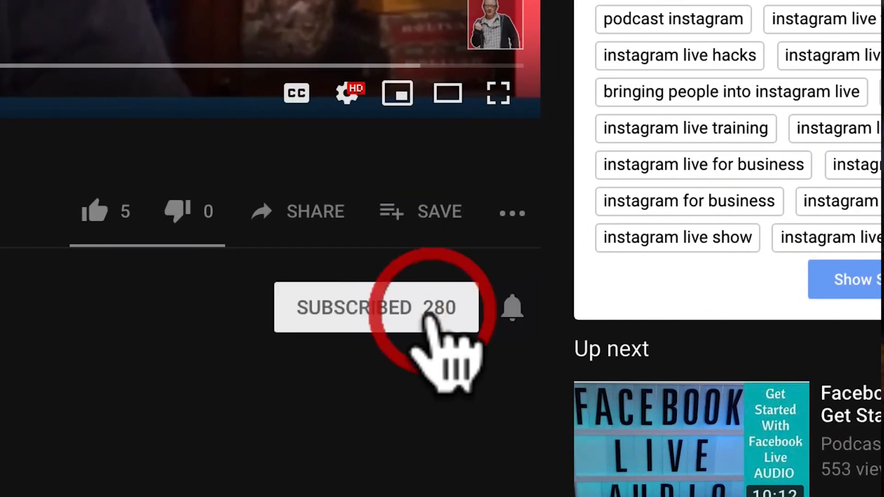